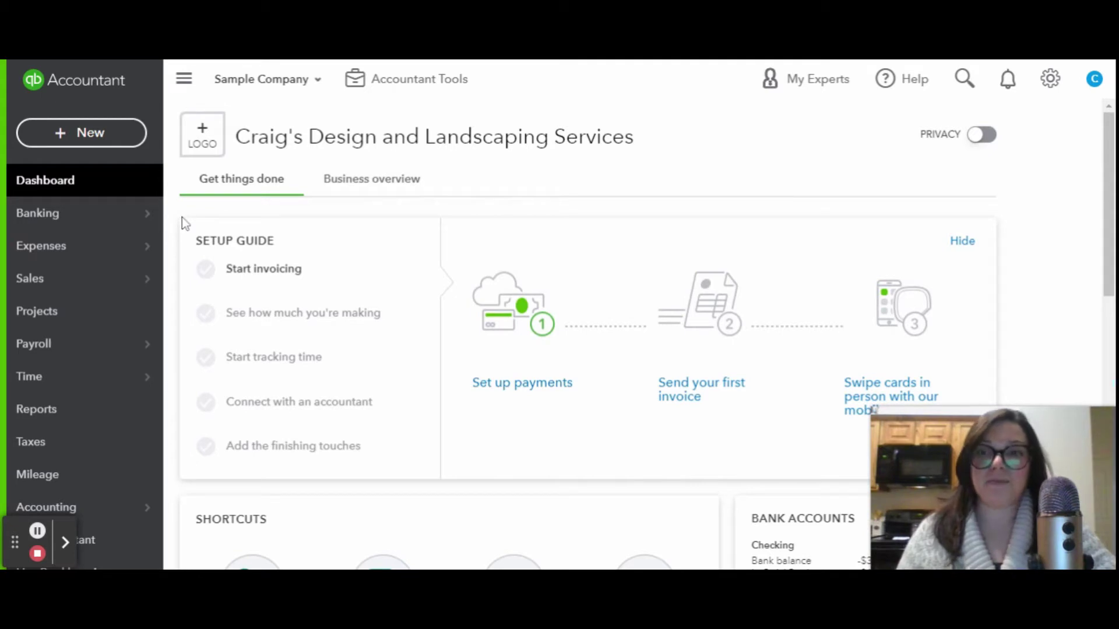
Show the Banking flyout listing Banking, App Transactions, Rules, Receipts and Tags.
{"action": "mouse_move", "coordinate": [137, 233]}
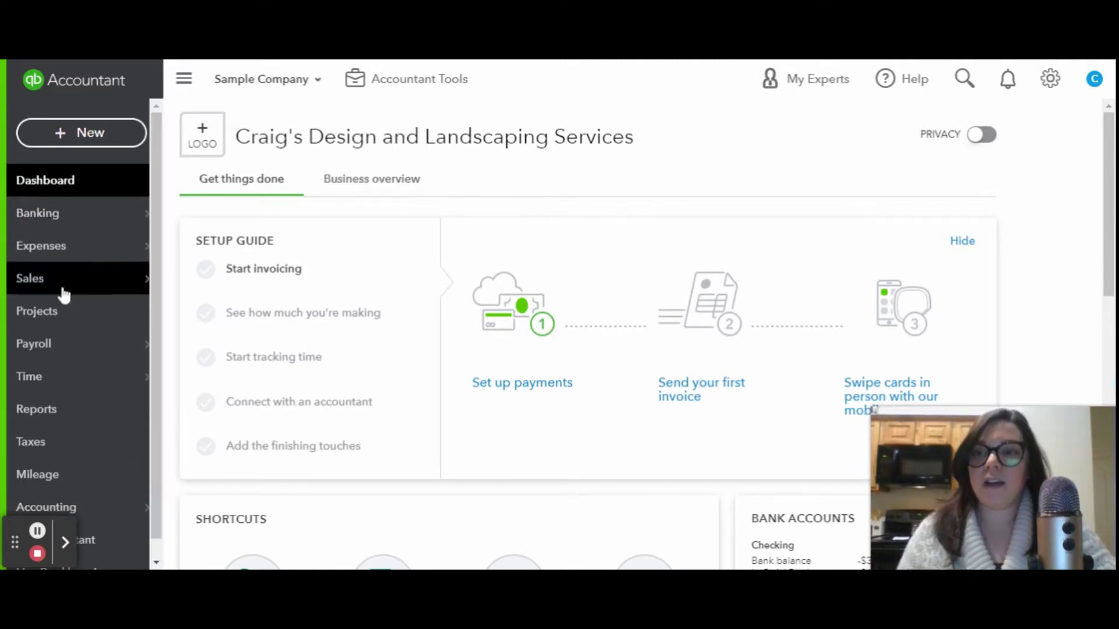
{"action": "mouse_move", "coordinate": [91, 227]}
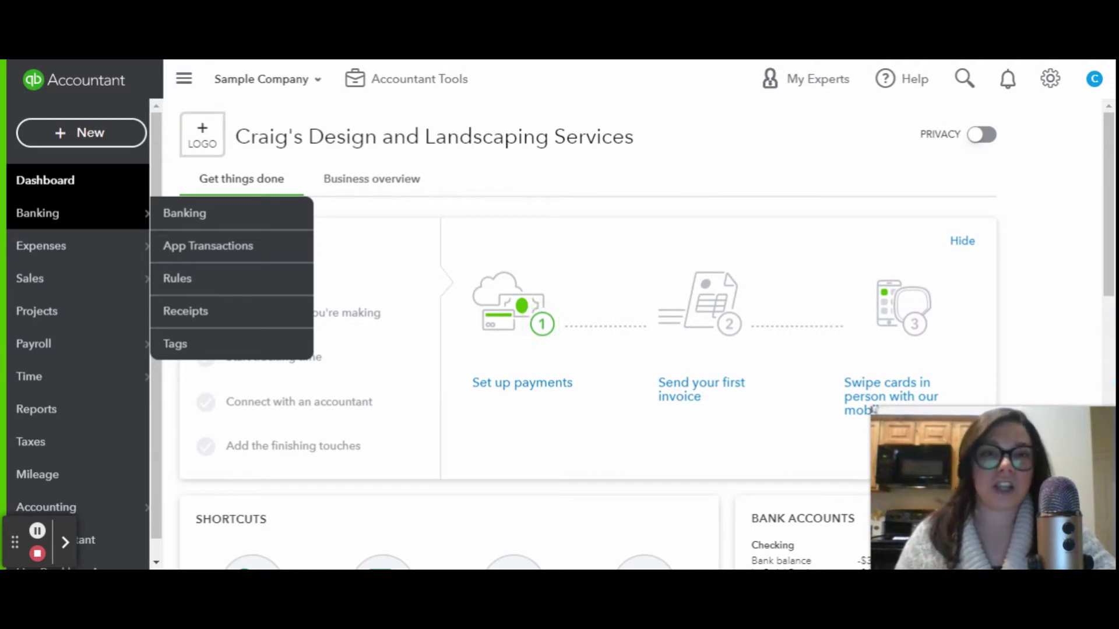
Open the Checking bank feed and update the Checking, Savings and Mastercard feeds.
{"action": "left_click", "coordinate": [118, 224]}
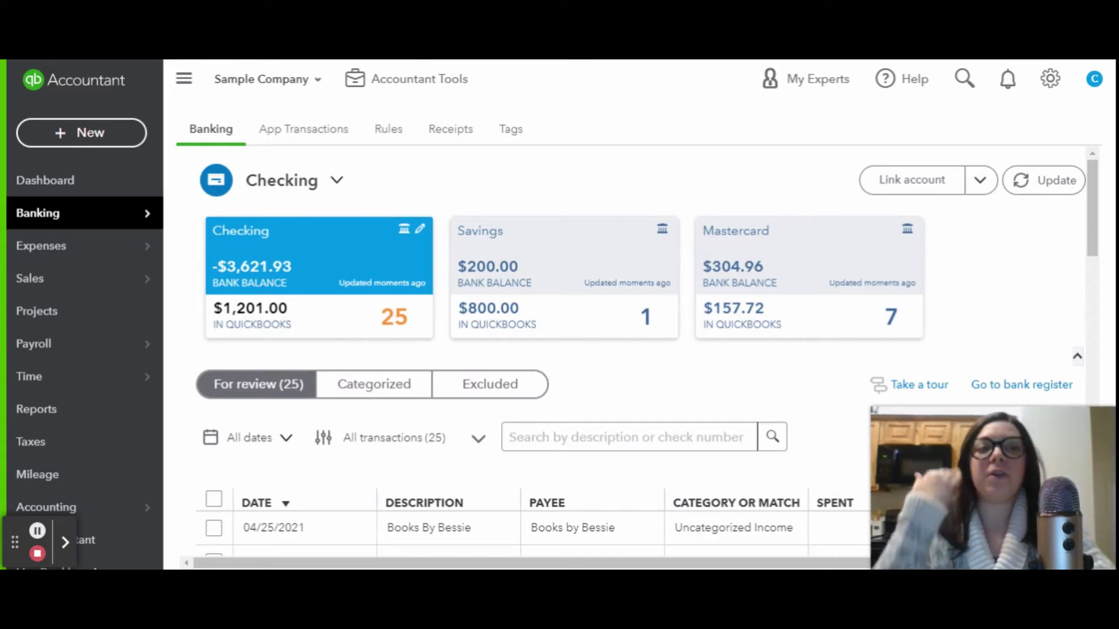
{"action": "left_click", "coordinate": [1046, 180]}
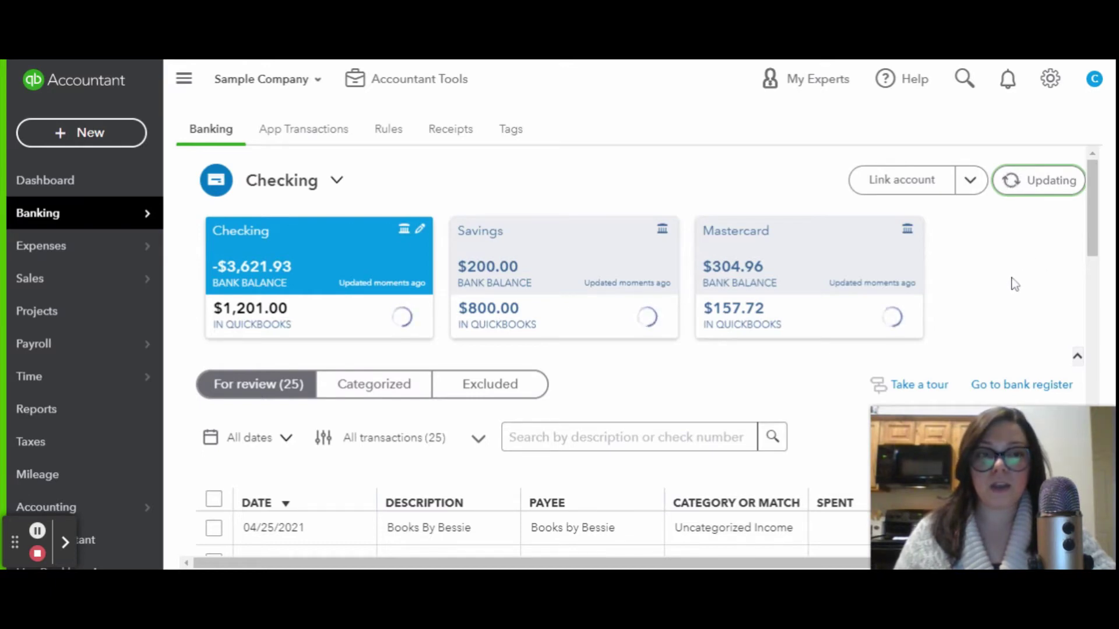
{"action": "scroll", "coordinate": [974, 274], "scroll_direction": "down", "scroll_amount": 3}
{"action": "scroll", "coordinate": [983, 282], "scroll_direction": "down", "scroll_amount": 1}
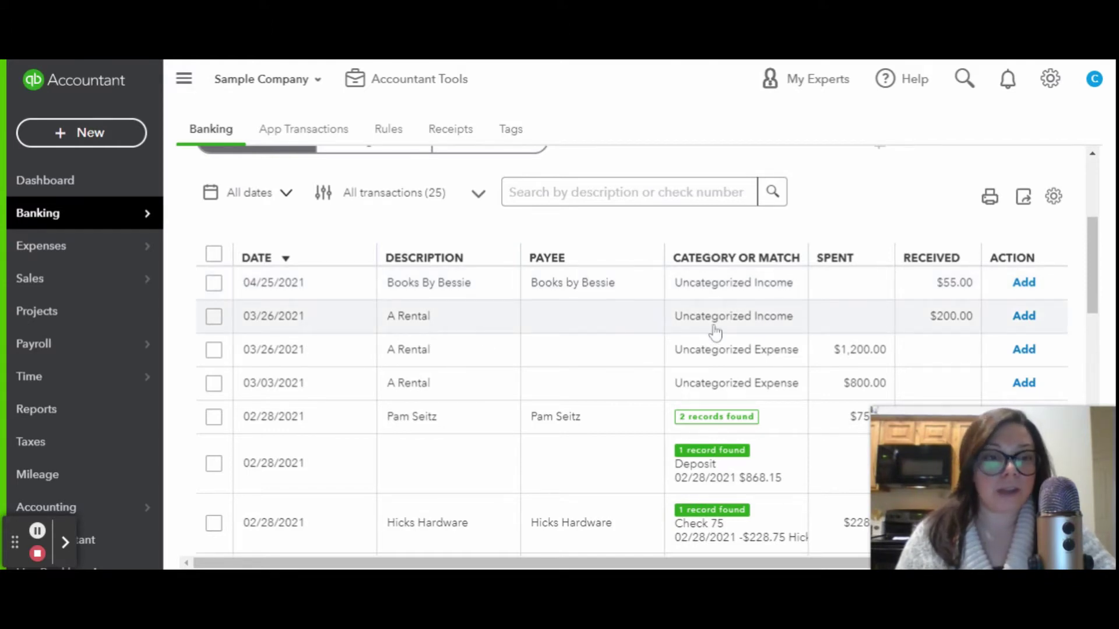
{"action": "scroll", "coordinate": [716, 332], "scroll_direction": "down", "scroll_amount": 2}
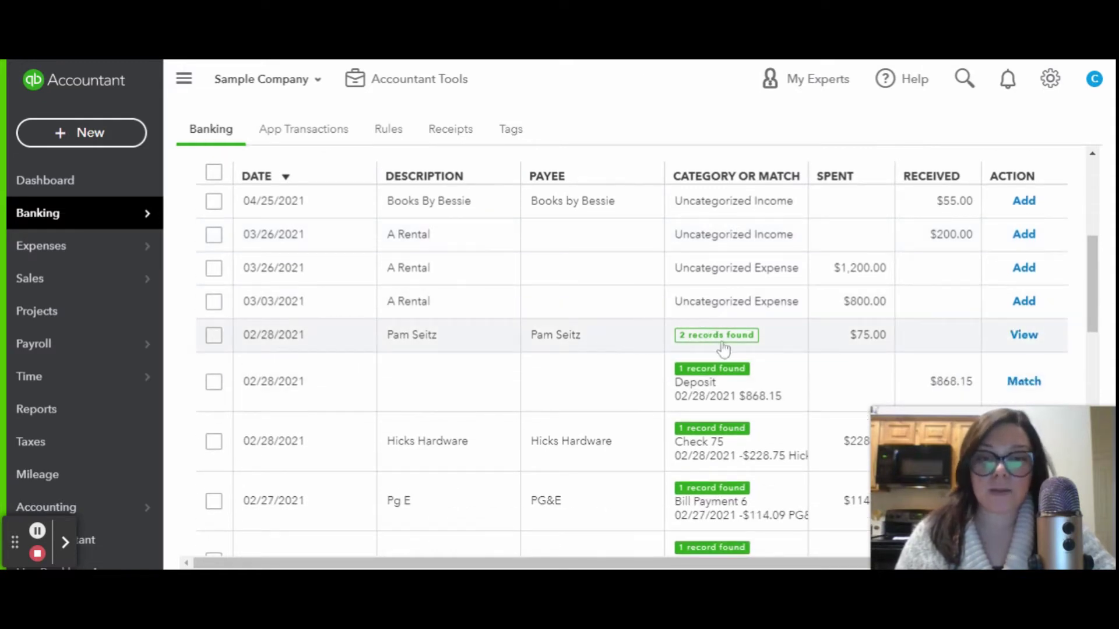
{"action": "scroll", "coordinate": [885, 353], "scroll_direction": "down", "scroll_amount": 2}
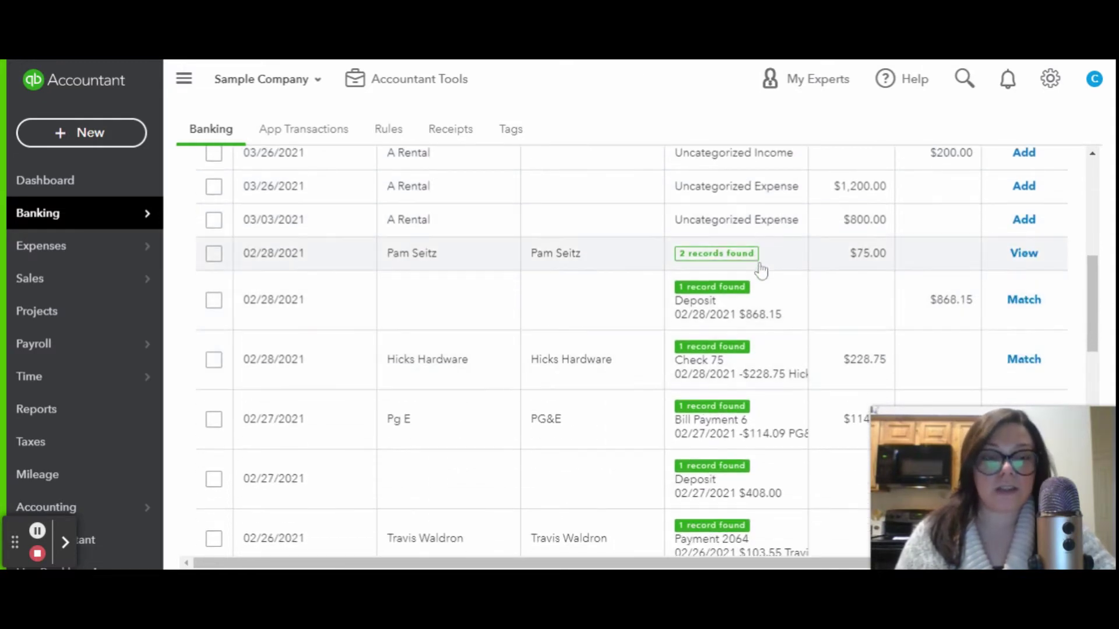
{"action": "left_click", "coordinate": [794, 268]}
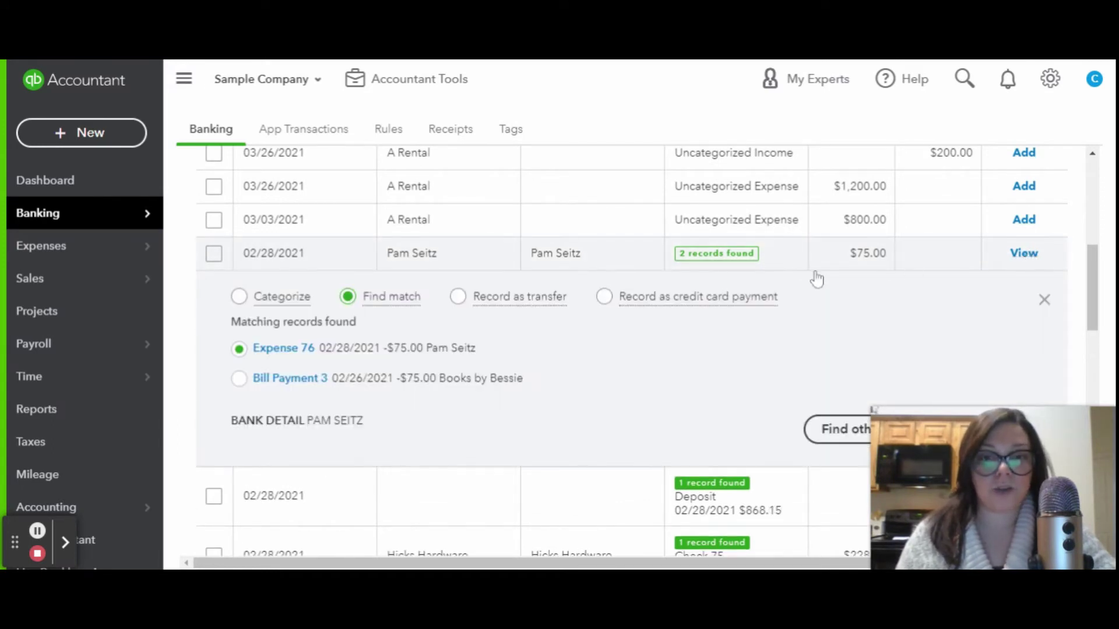
{"action": "scroll", "coordinate": [812, 277], "scroll_direction": "down", "scroll_amount": 1}
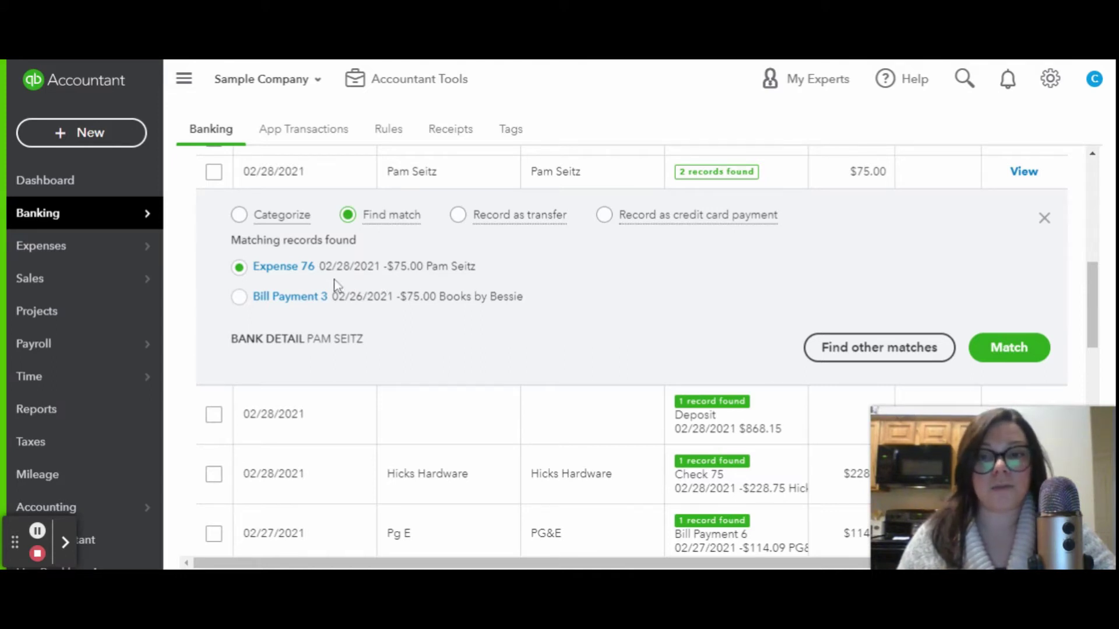
{"action": "left_click", "coordinate": [1012, 350]}
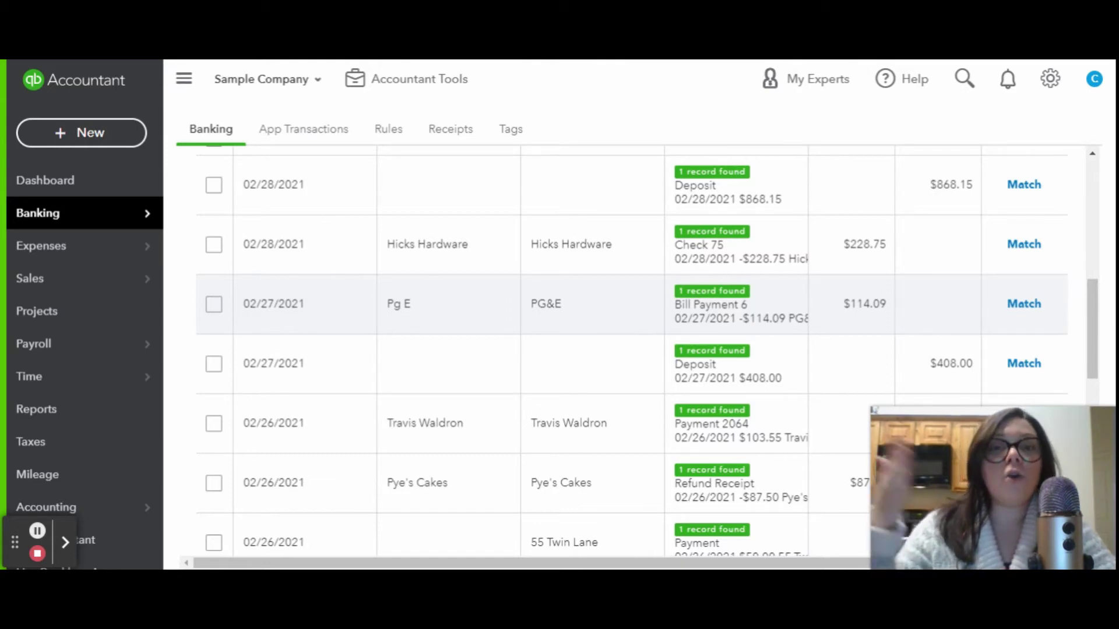
{"action": "scroll", "coordinate": [796, 287], "scroll_direction": "up", "scroll_amount": 10}
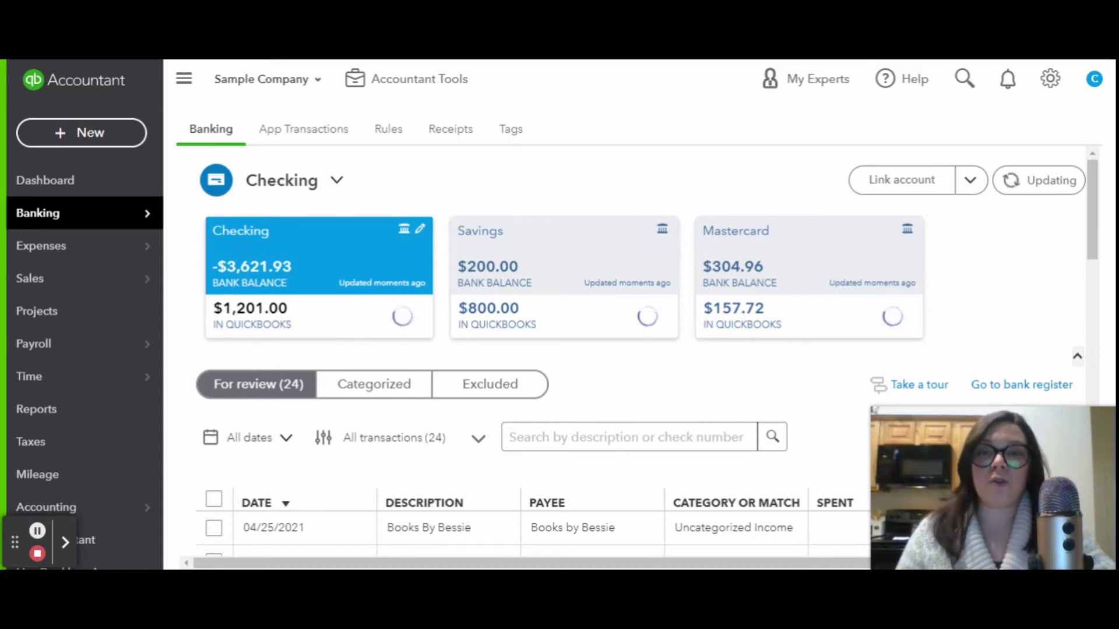
Switch to the Receipts page with its upload options and empty review list.
{"action": "left_click", "coordinate": [455, 136]}
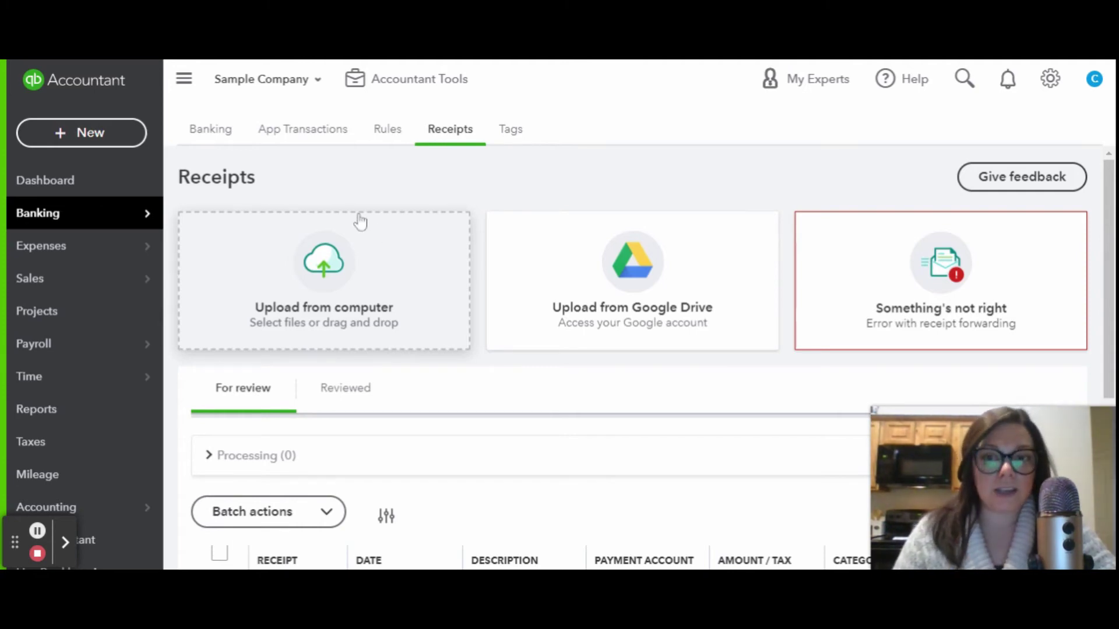
Back on the bank feed, expand the Categorize form for the 03/03/2021 A Rental $800.00 expense.
{"action": "left_click", "coordinate": [221, 143]}
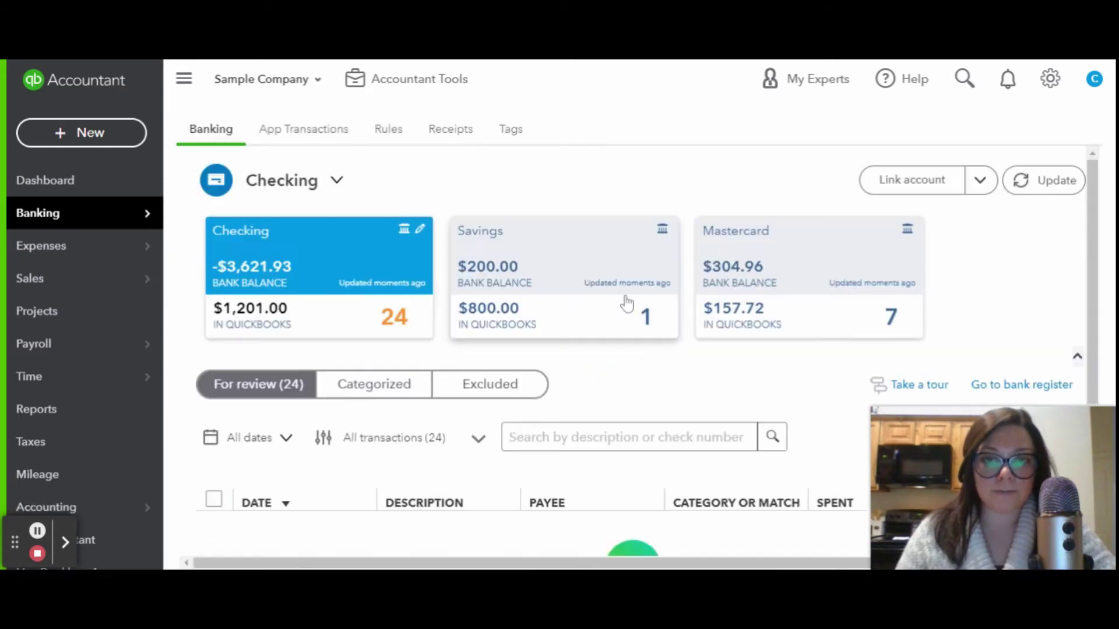
{"action": "scroll", "coordinate": [627, 303], "scroll_direction": "down", "scroll_amount": 6}
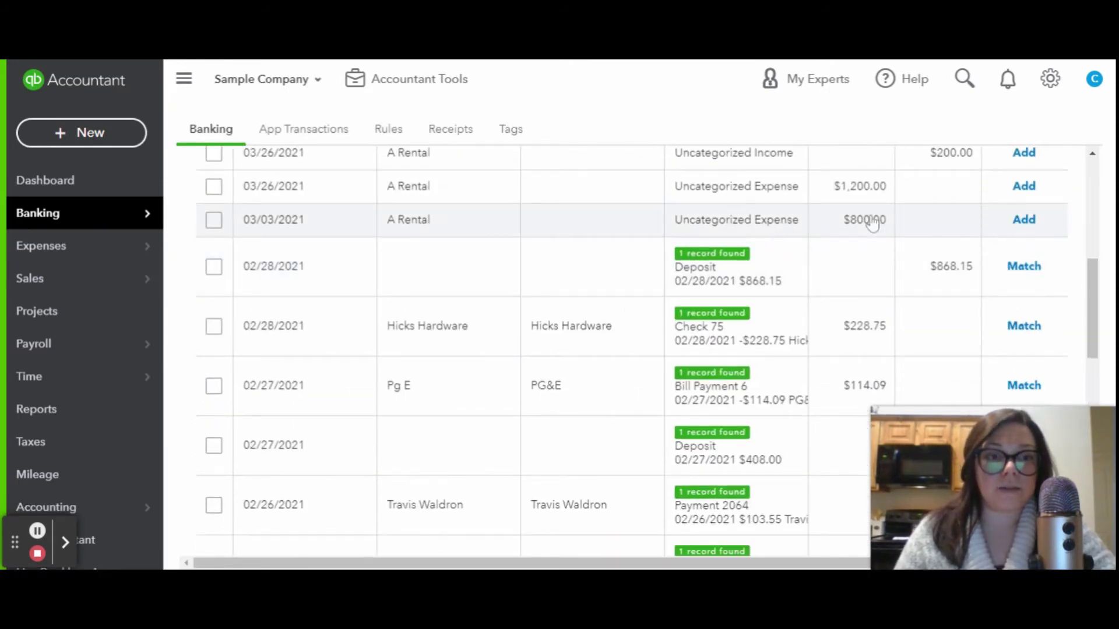
{"action": "left_click", "coordinate": [724, 222]}
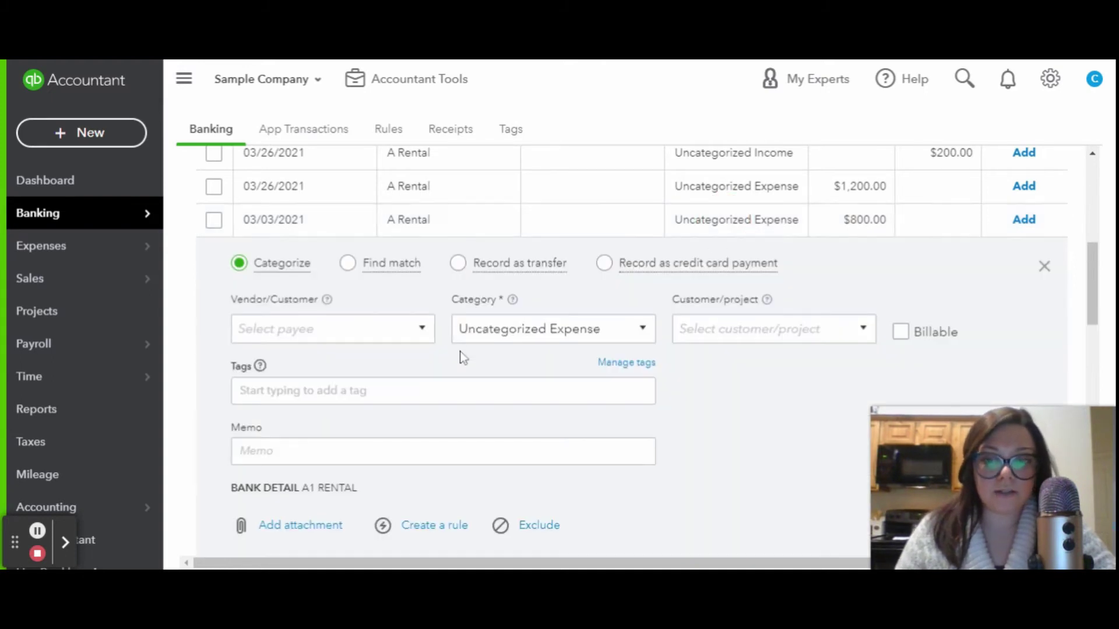
{"action": "scroll", "coordinate": [443, 373], "scroll_direction": "down", "scroll_amount": 1}
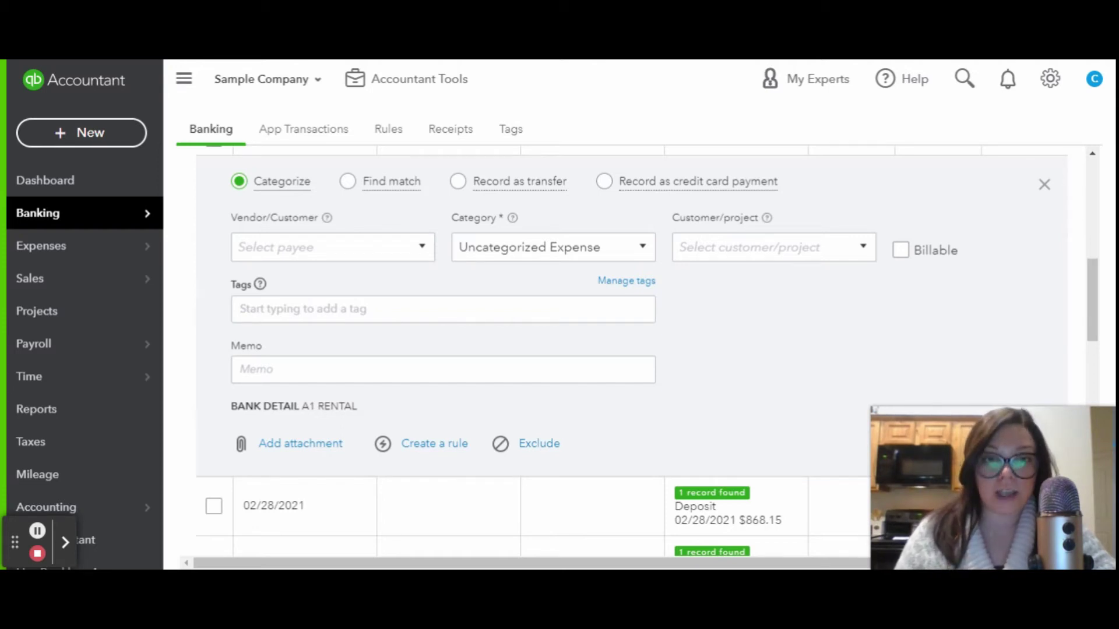
{"action": "scroll", "coordinate": [678, 372], "scroll_direction": "up", "scroll_amount": 5}
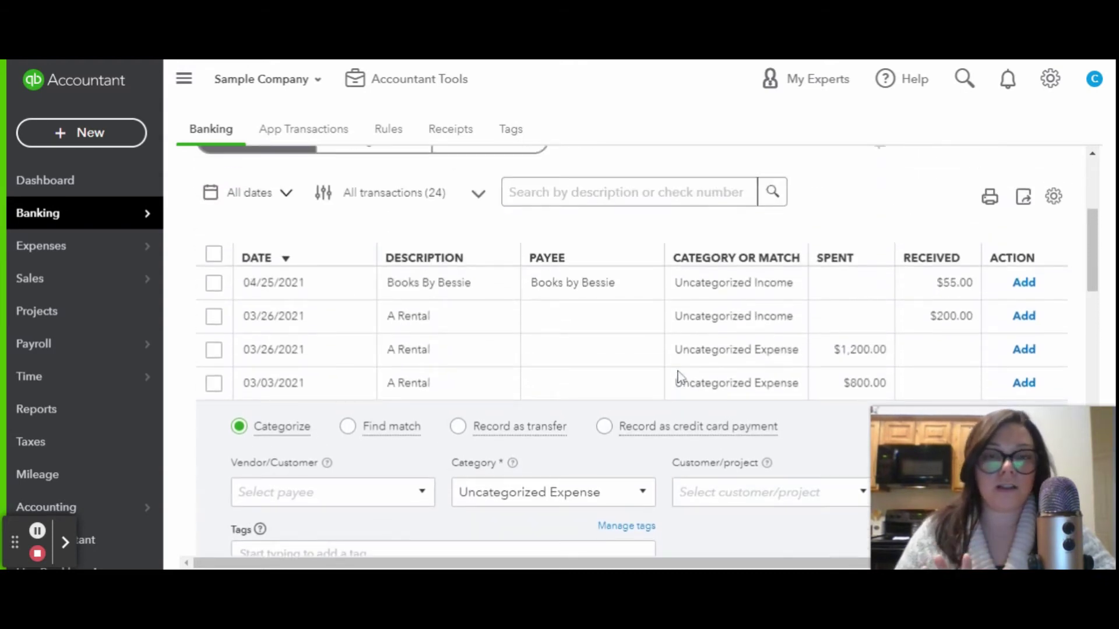
{"action": "scroll", "coordinate": [679, 380], "scroll_direction": "up", "scroll_amount": 3}
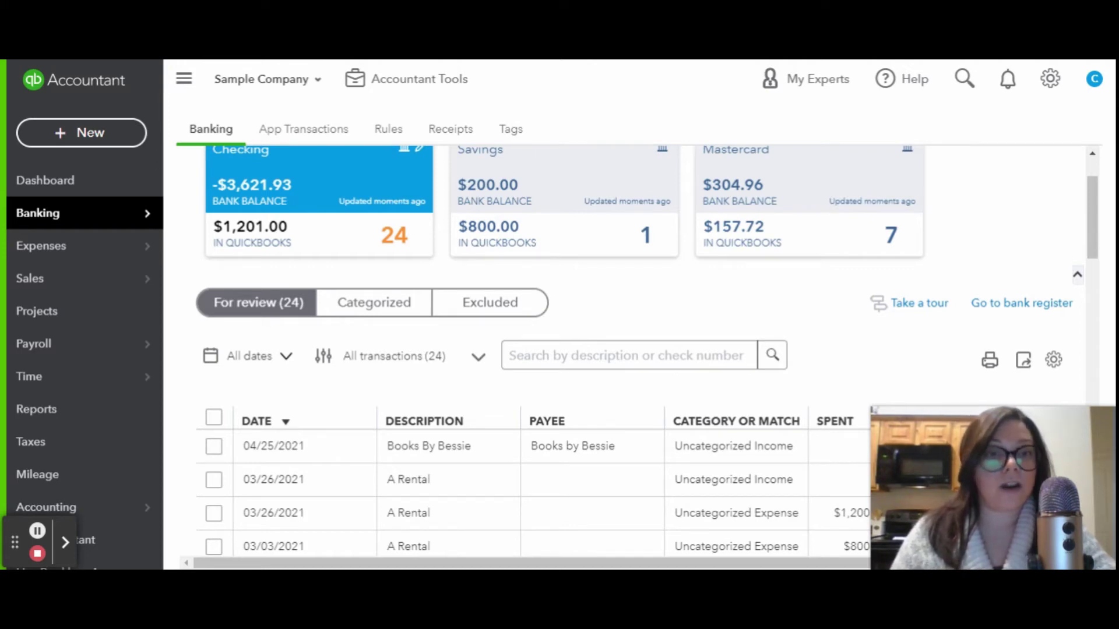
{"action": "scroll", "coordinate": [680, 380], "scroll_direction": "up", "scroll_amount": 2}
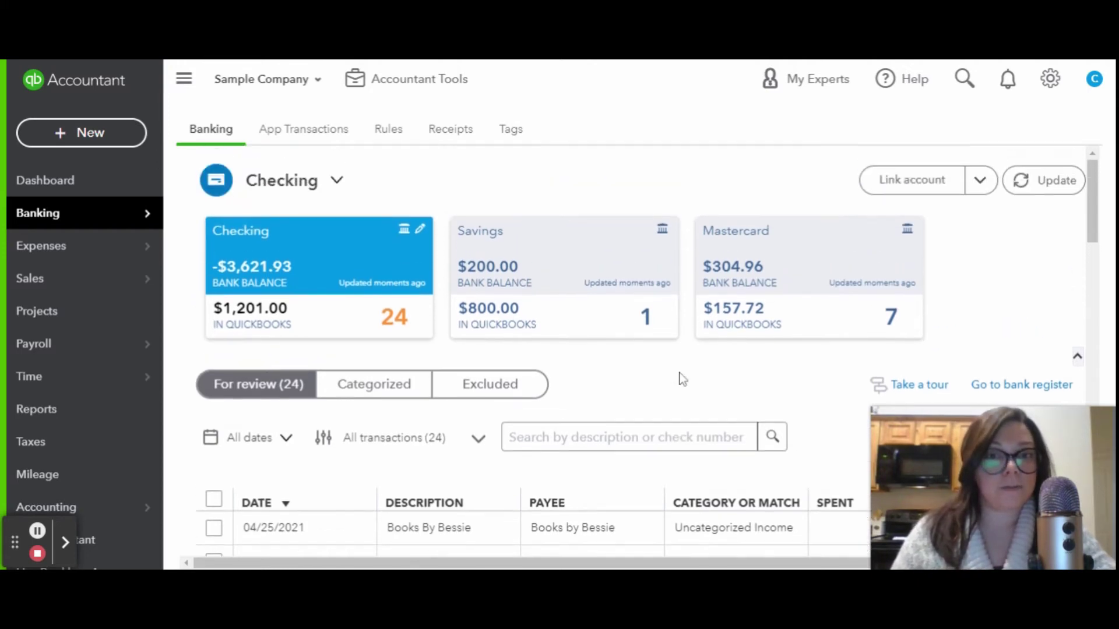
Go to the empty Rules page and start a new rule in the Create rule panel.
{"action": "left_click", "coordinate": [401, 132]}
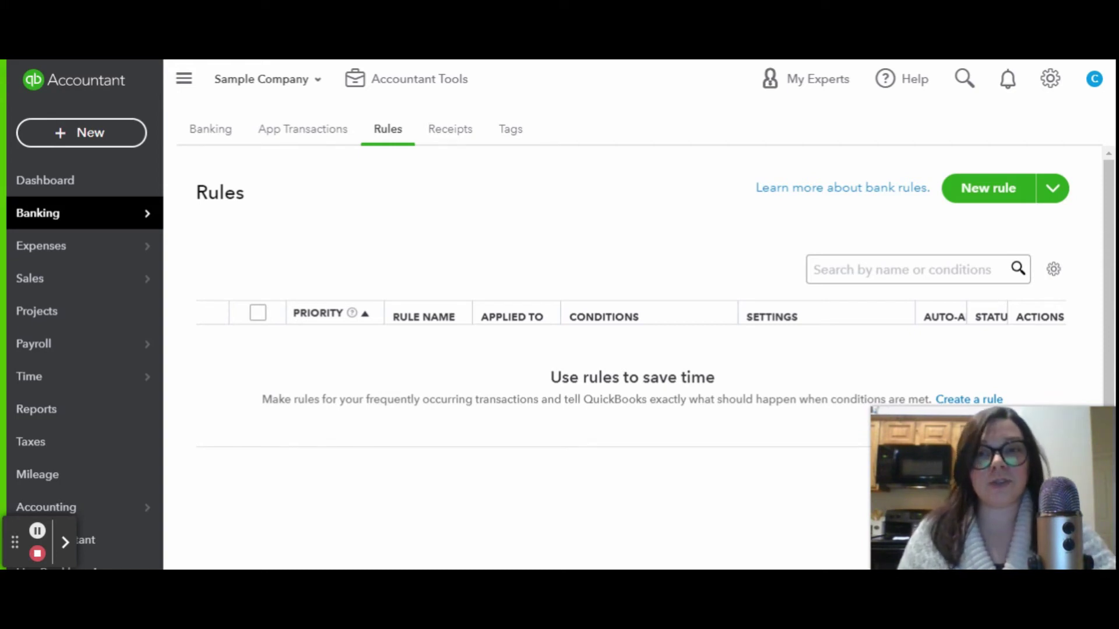
{"action": "left_click", "coordinate": [1000, 194]}
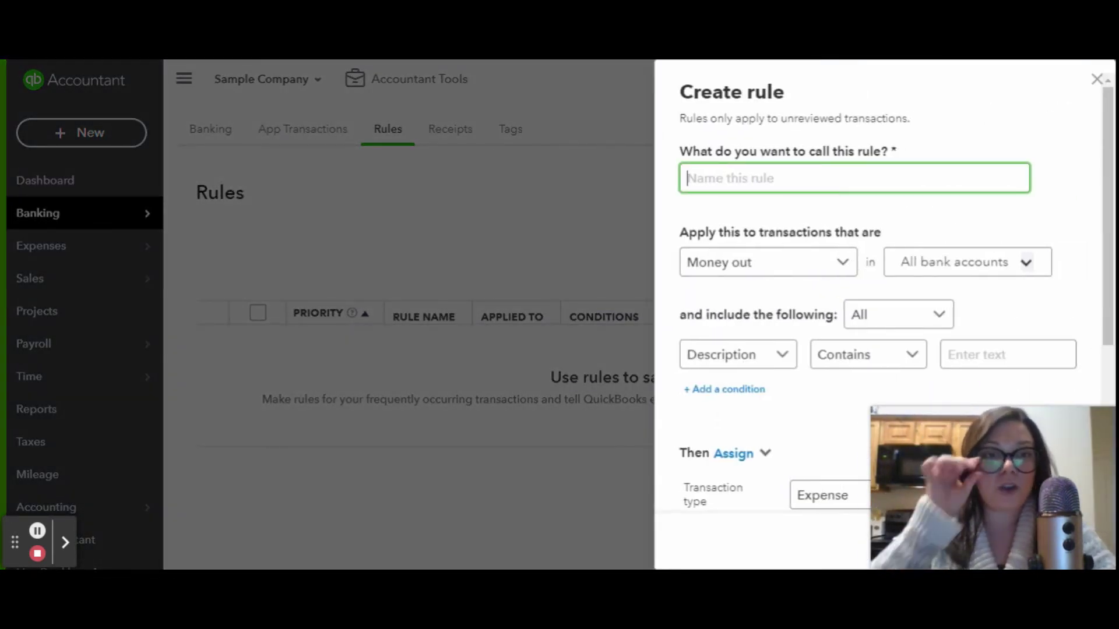
Name the money-out rule 'Home Depot 1', matching descriptions containing 'Home Depot'.
{"action": "left_click", "coordinate": [836, 262]}
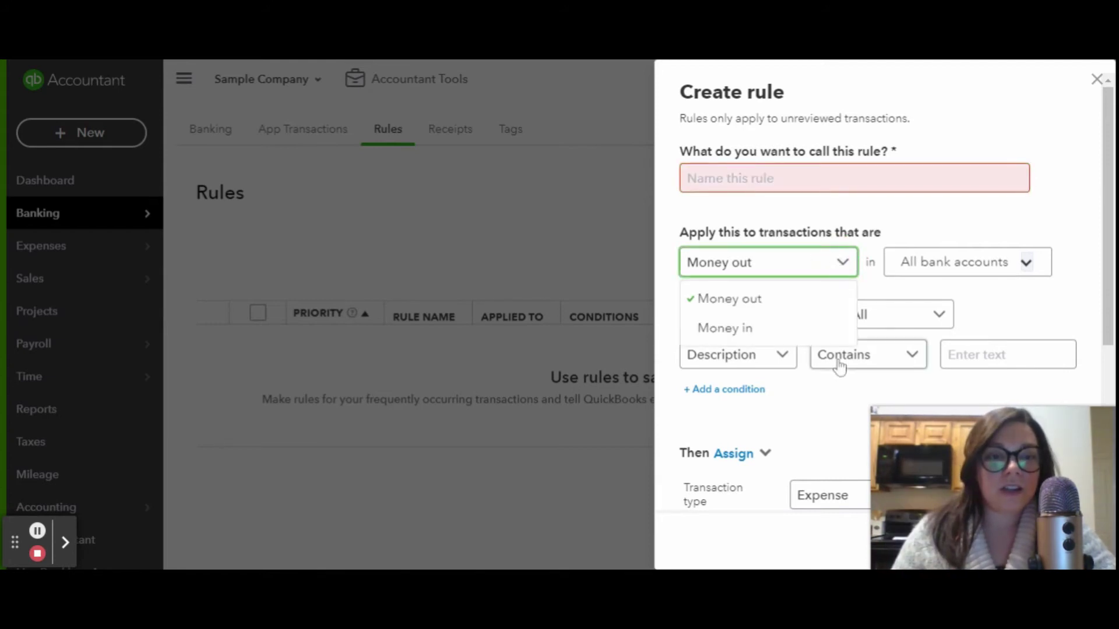
{"action": "left_click", "coordinate": [842, 181]}
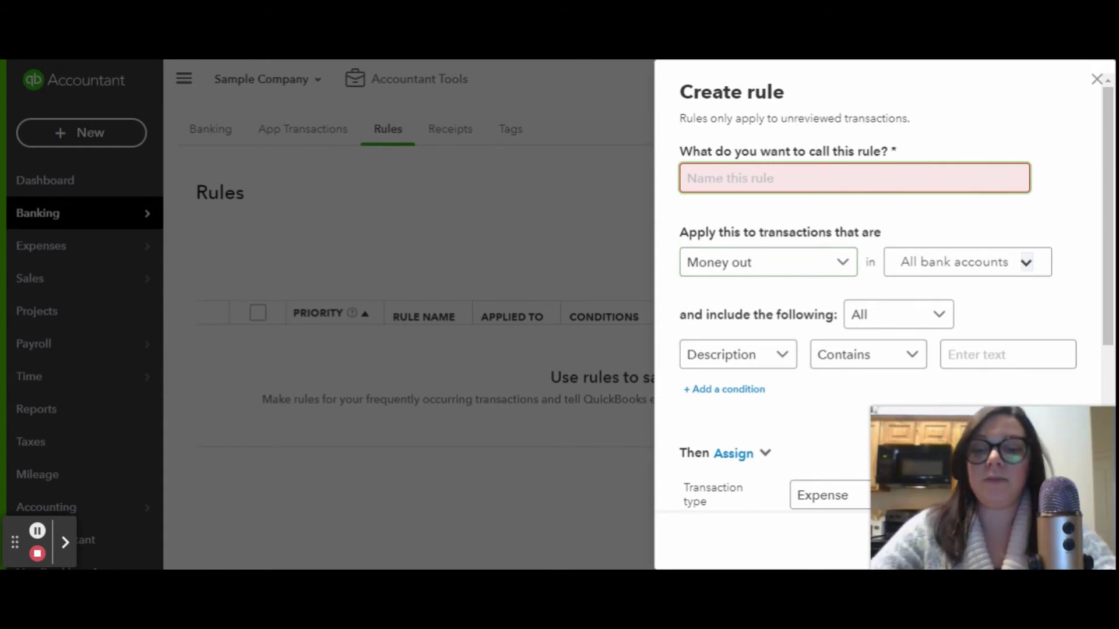
{"action": "type", "text": "Home Depot "}
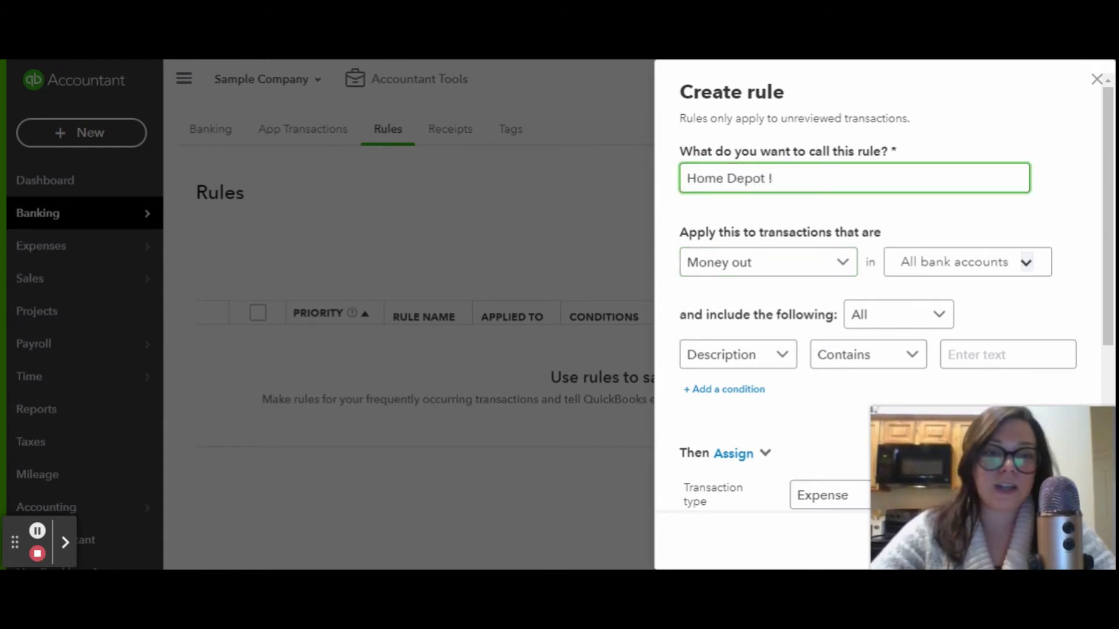
{"action": "type", "text": "1"}
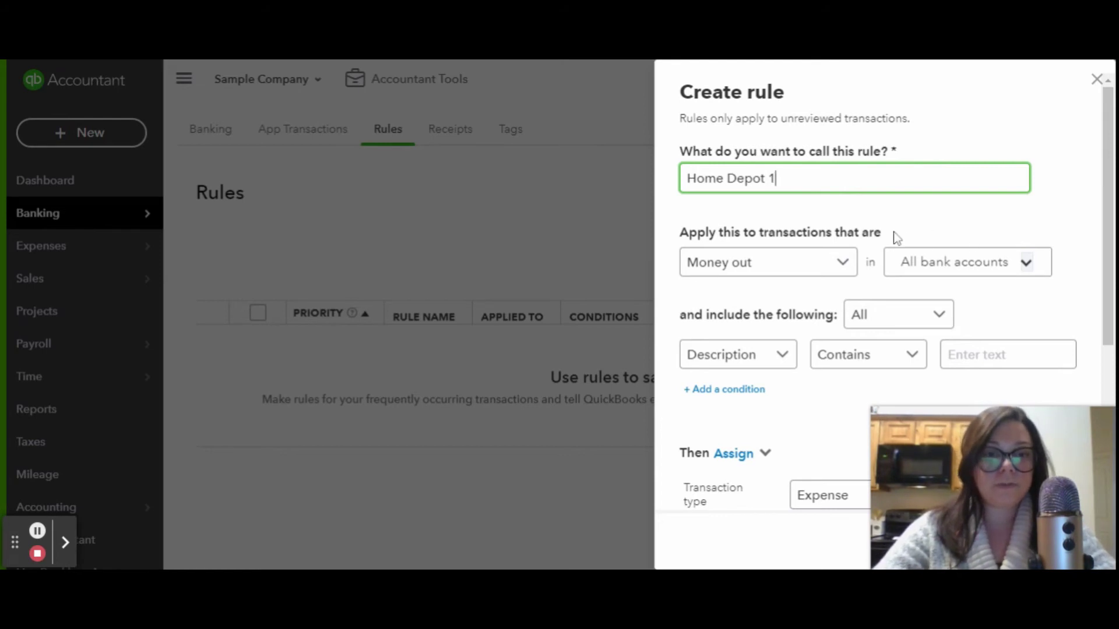
{"action": "scroll", "coordinate": [970, 271], "scroll_direction": "down", "scroll_amount": 2}
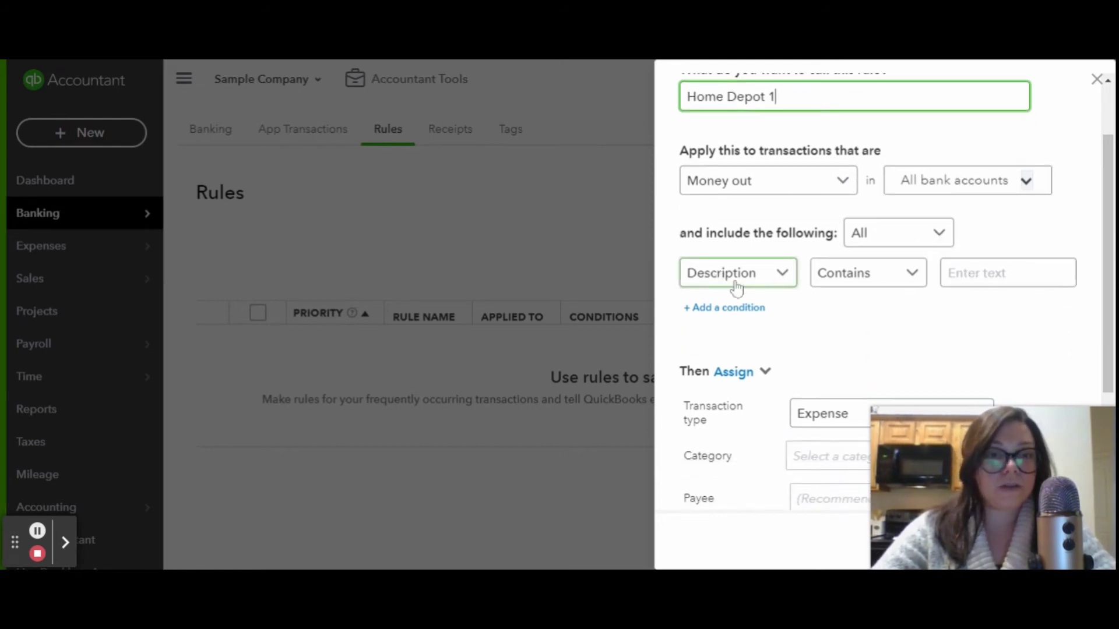
{"action": "left_click", "coordinate": [988, 274]}
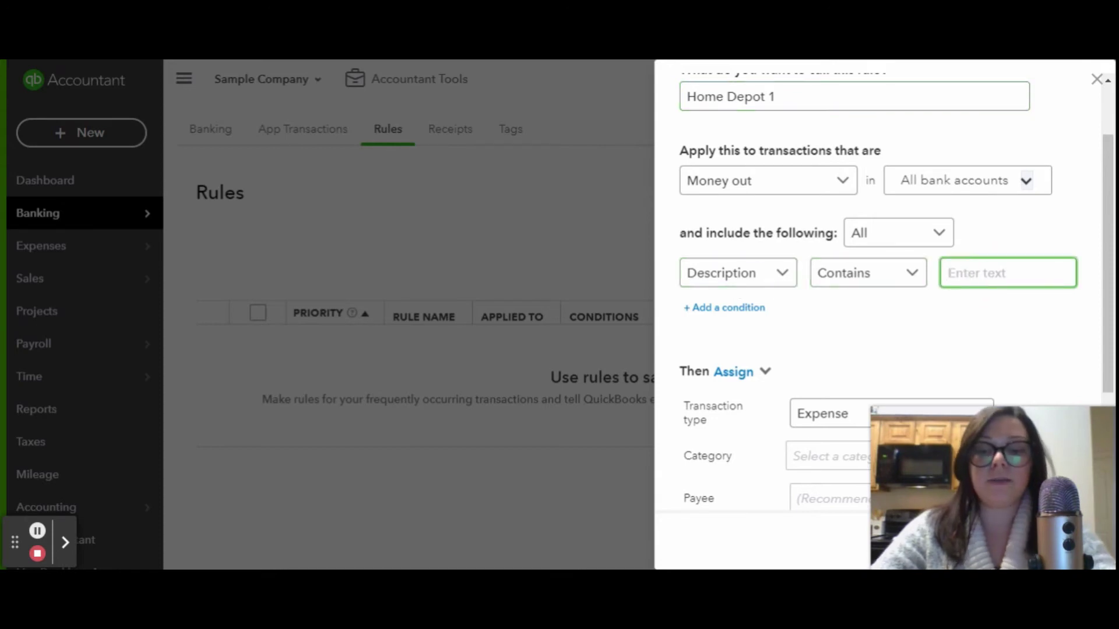
{"action": "type", "text": "Home Depot"}
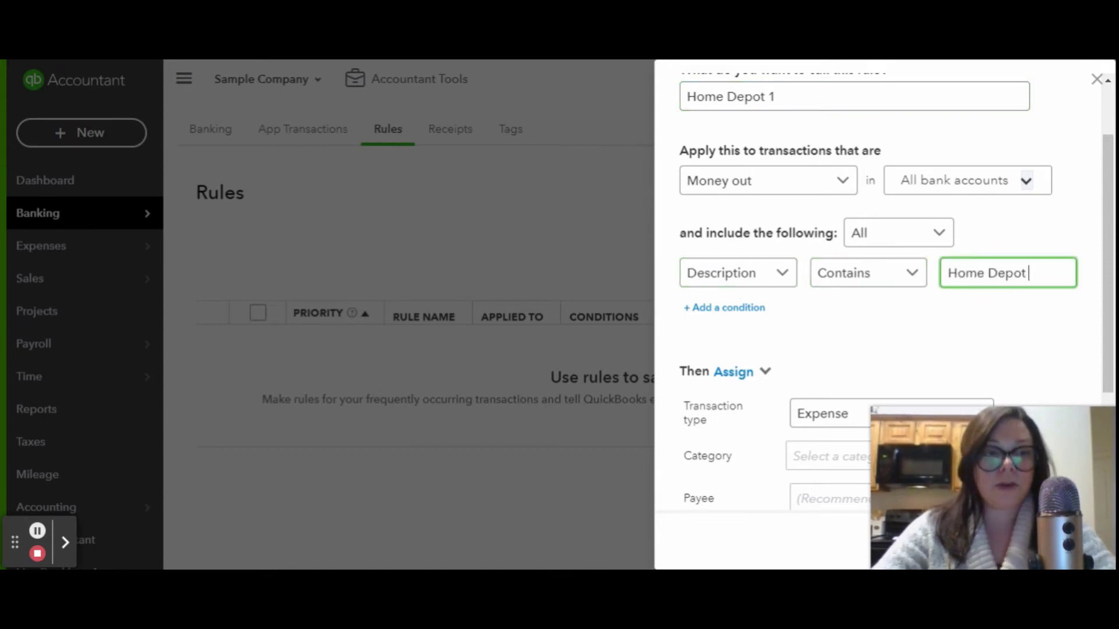
Keep Expense as the rule's transaction type and set its category to Supplies.
{"action": "scroll", "coordinate": [807, 318], "scroll_direction": "down", "scroll_amount": 3}
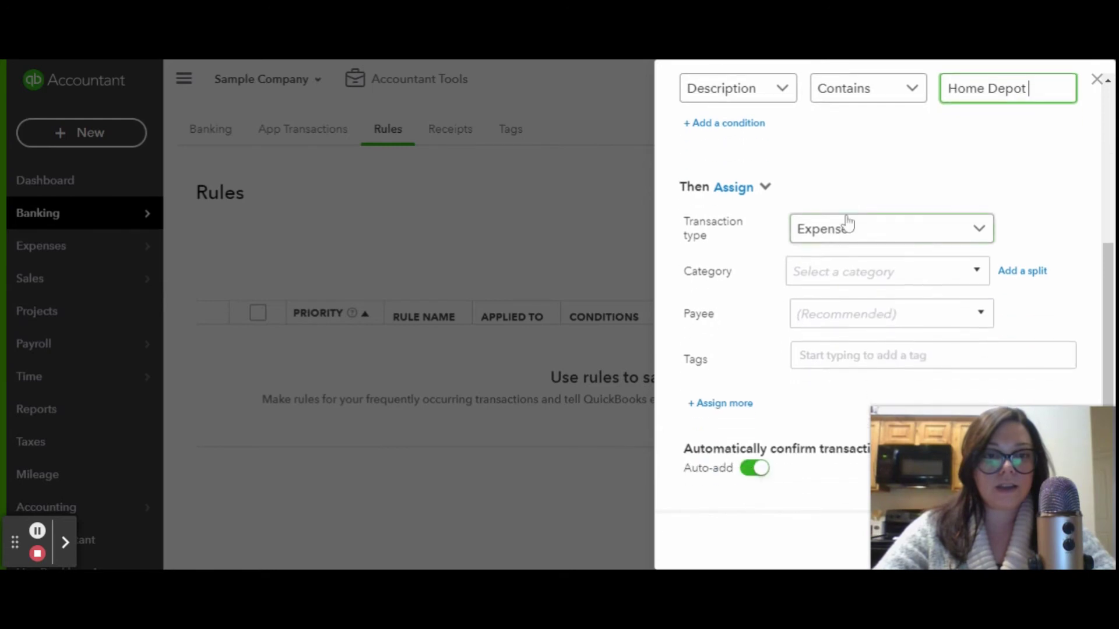
{"action": "left_click", "coordinate": [886, 236]}
{"action": "left_click", "coordinate": [883, 235]}
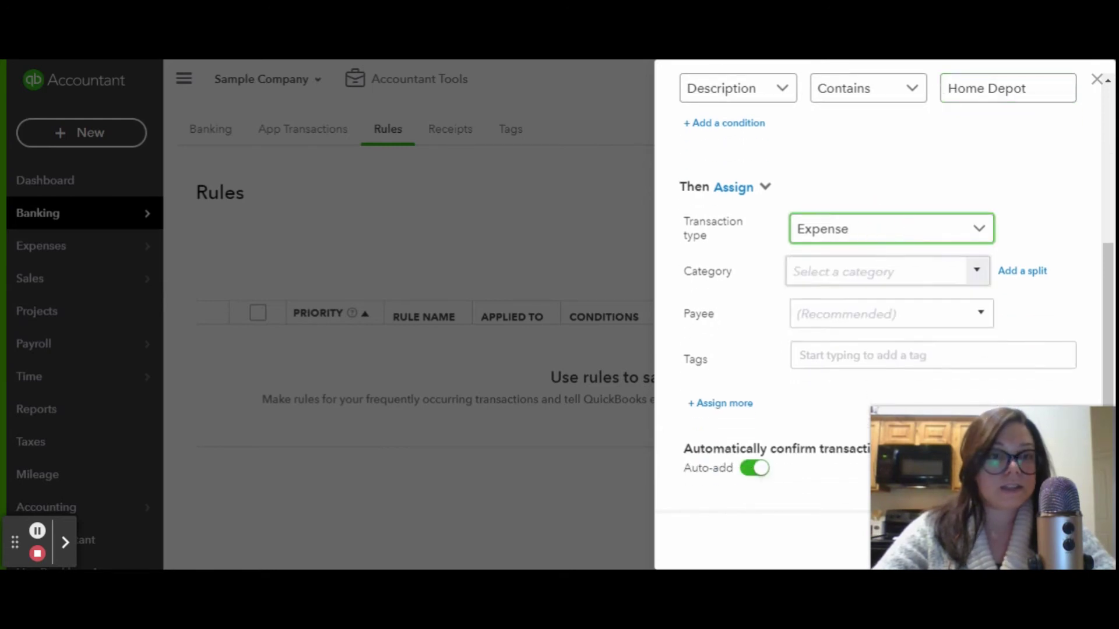
{"action": "left_click", "coordinate": [878, 272]}
{"action": "left_click", "coordinate": [977, 270]}
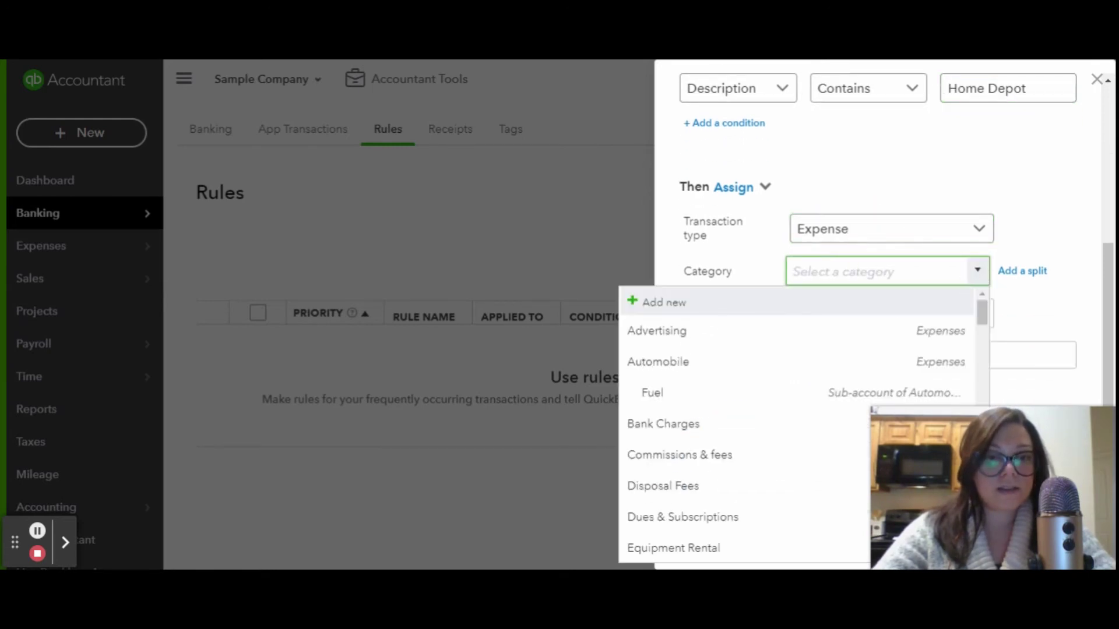
{"action": "scroll", "coordinate": [725, 387], "scroll_direction": "down", "scroll_amount": 5}
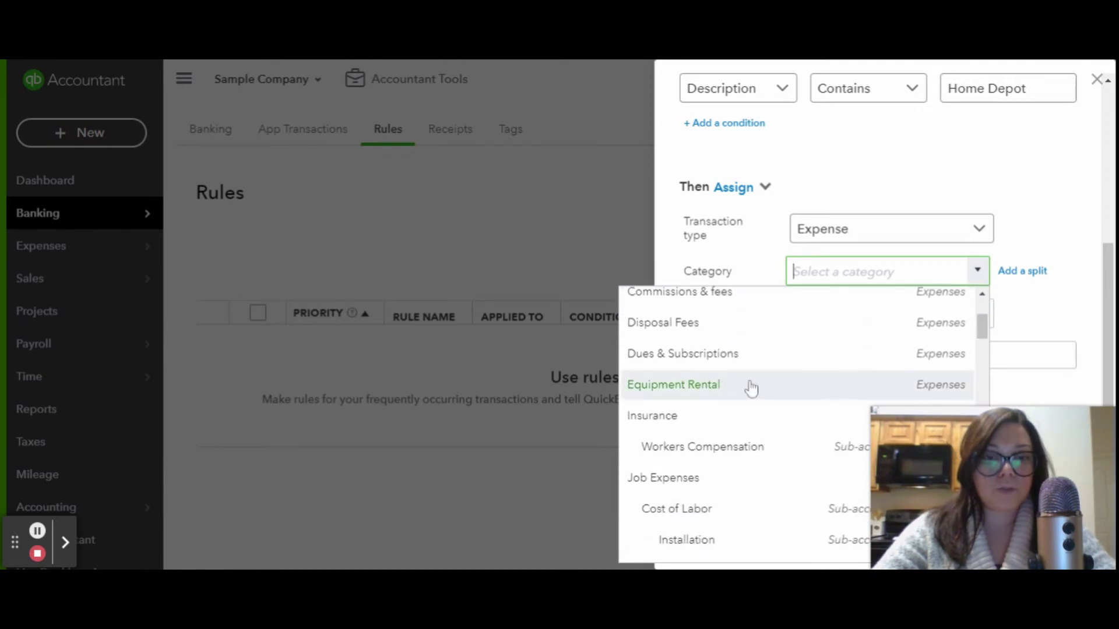
{"action": "scroll", "coordinate": [793, 382], "scroll_direction": "down", "scroll_amount": 2}
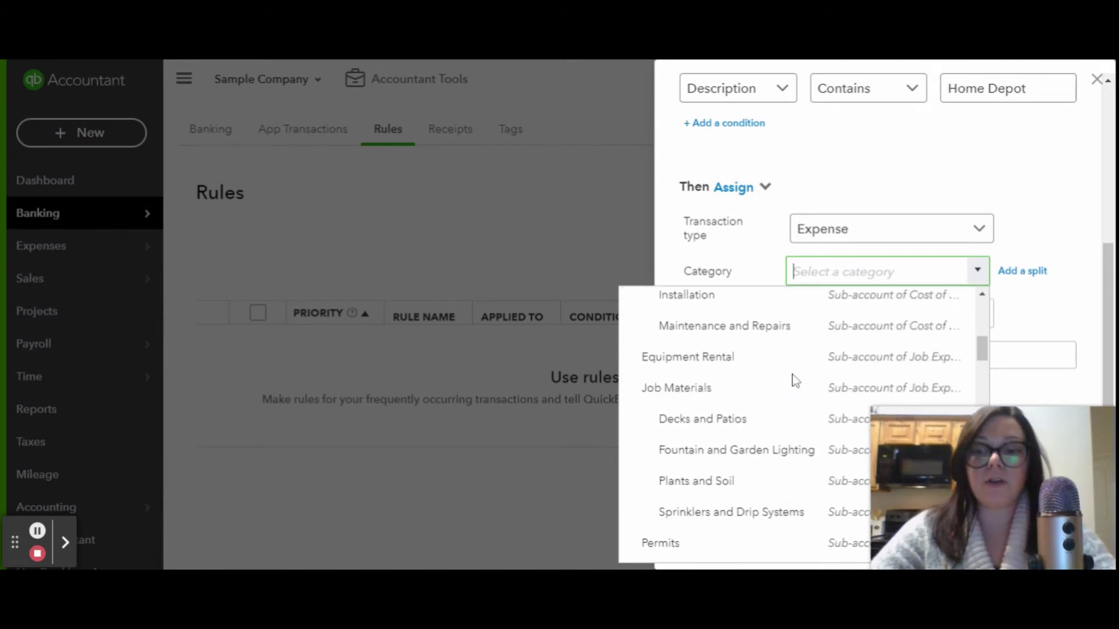
{"action": "type", "text": "Supplies"}
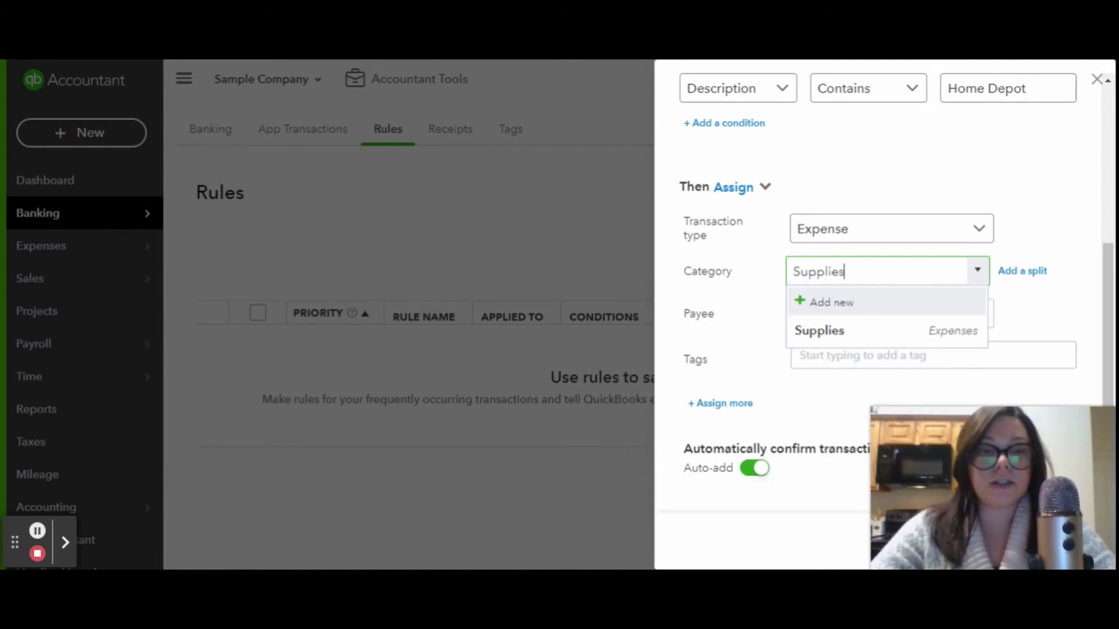
{"action": "left_click", "coordinate": [835, 341]}
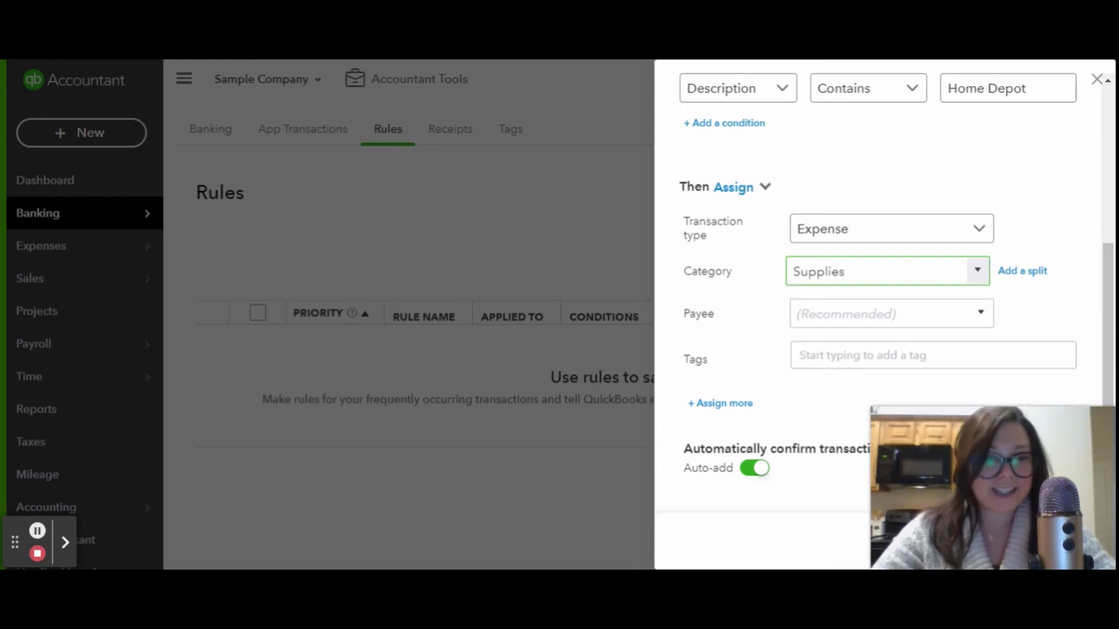
{"action": "scroll", "coordinate": [804, 370], "scroll_direction": "up", "scroll_amount": 5}
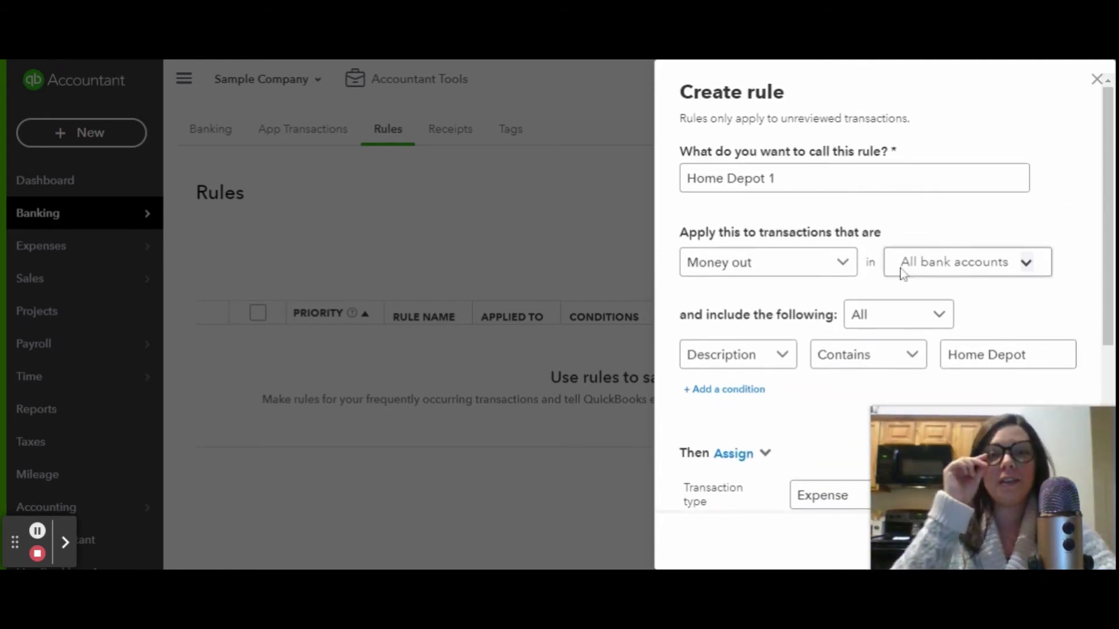
Discard the unsaved rule and scroll through the Checking For review list.
{"action": "left_click", "coordinate": [1097, 79]}
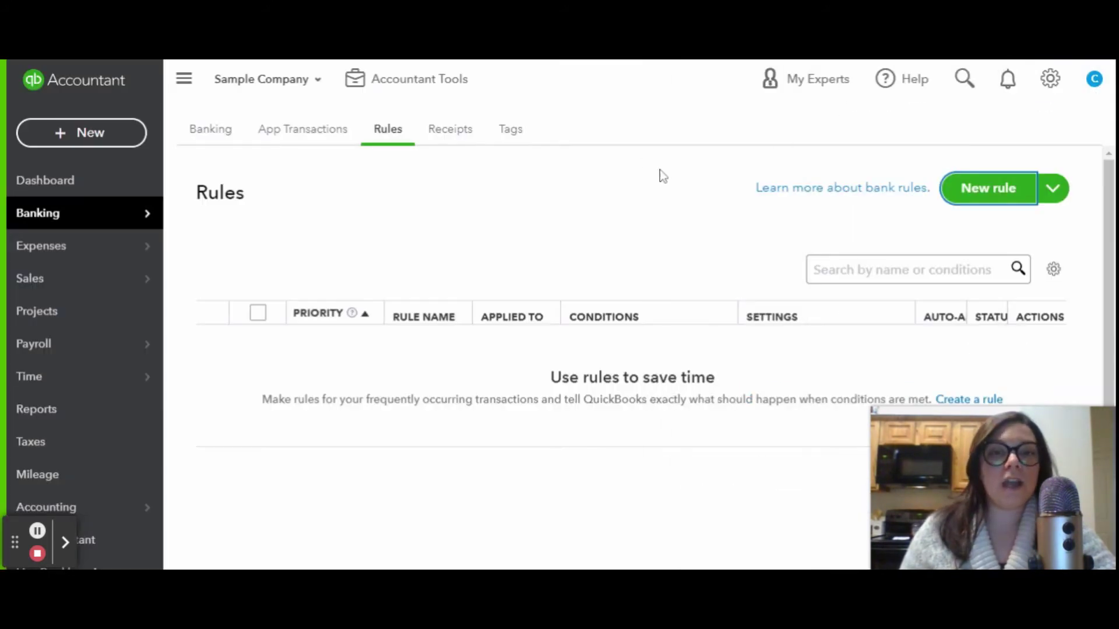
{"action": "left_click", "coordinate": [221, 142]}
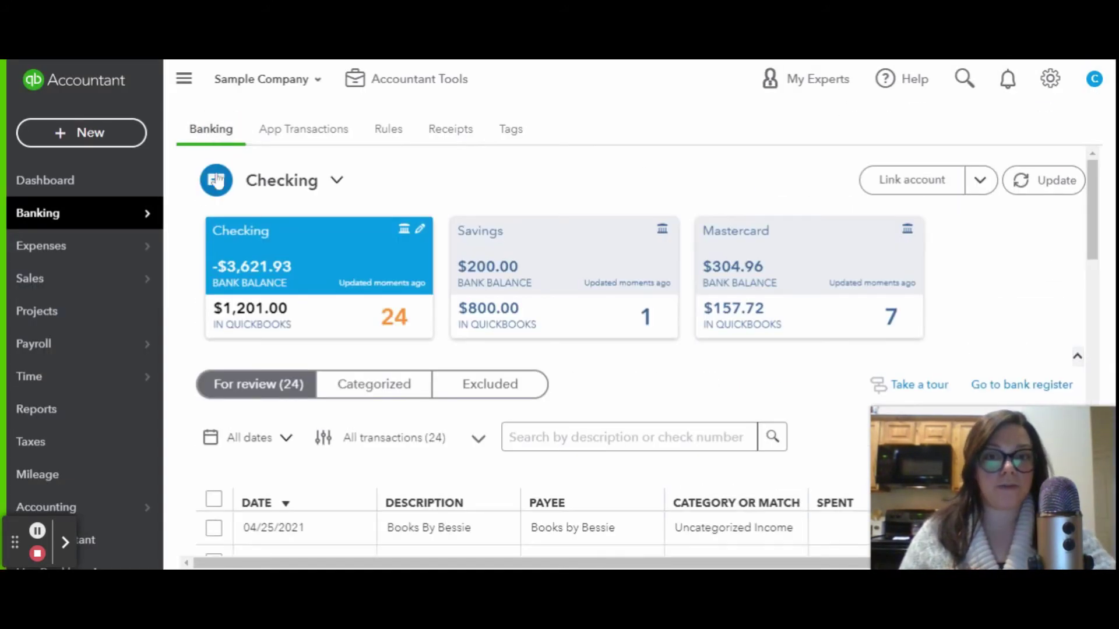
{"action": "scroll", "coordinate": [187, 275], "scroll_direction": "down", "scroll_amount": 10}
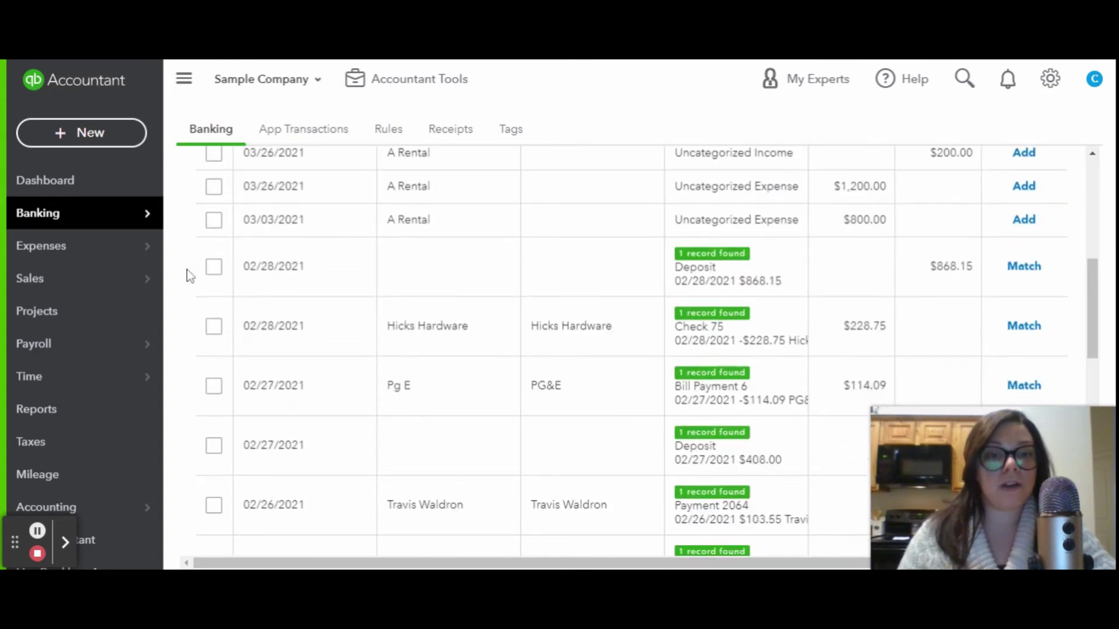
{"action": "scroll", "coordinate": [187, 275], "scroll_direction": "down", "scroll_amount": 6}
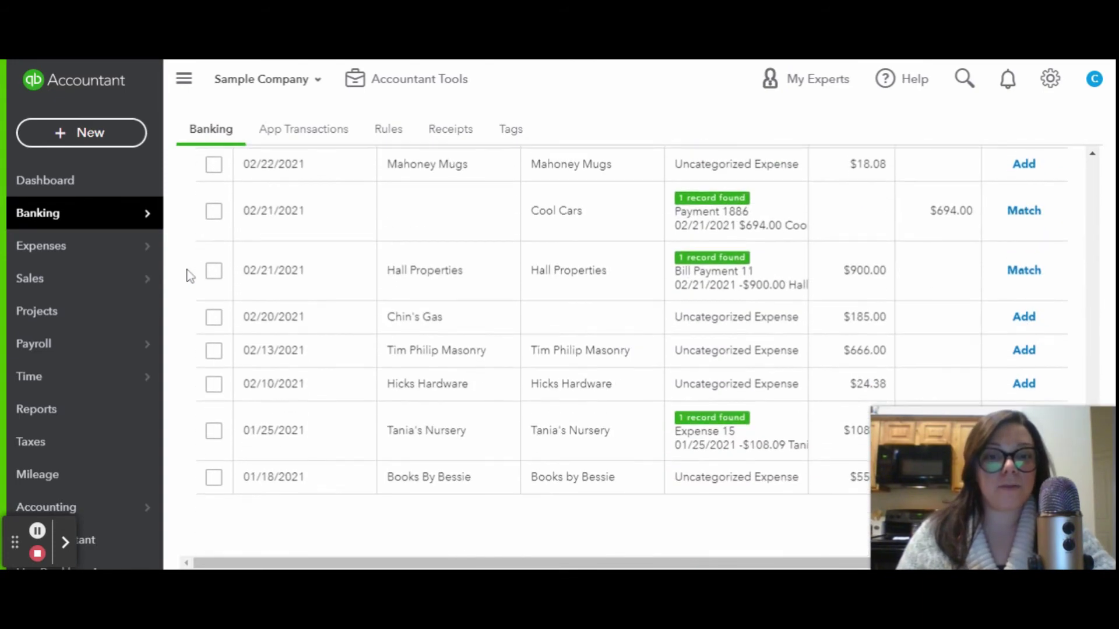
{"action": "scroll", "coordinate": [589, 424], "scroll_direction": "up", "scroll_amount": 15}
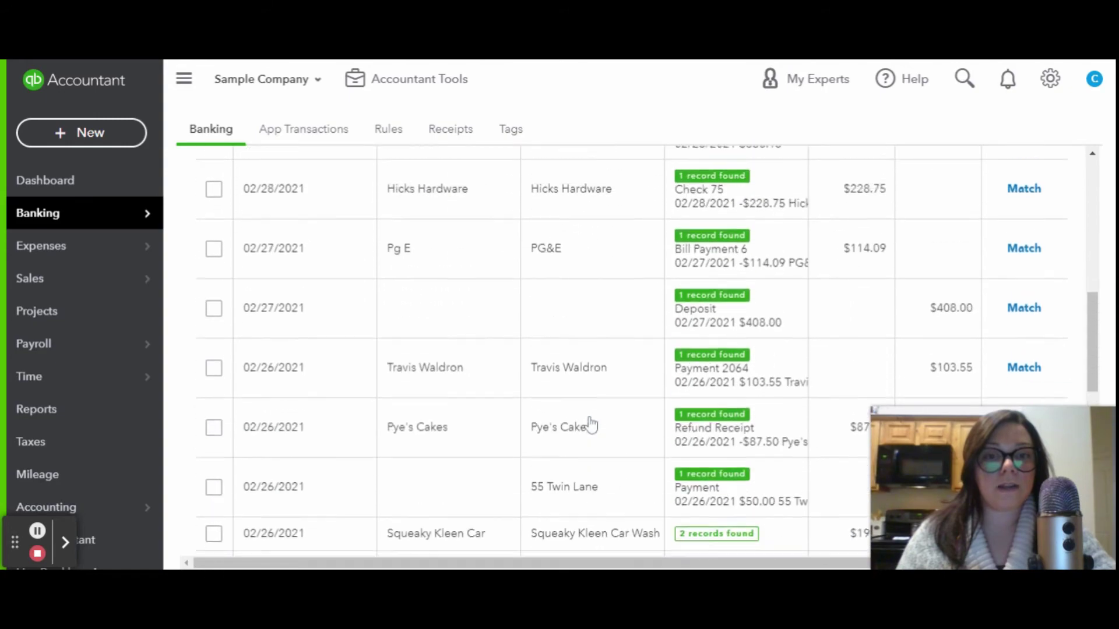
{"action": "scroll", "coordinate": [590, 424], "scroll_direction": "down", "scroll_amount": 3}
{"action": "scroll", "coordinate": [589, 425], "scroll_direction": "up", "scroll_amount": 5}
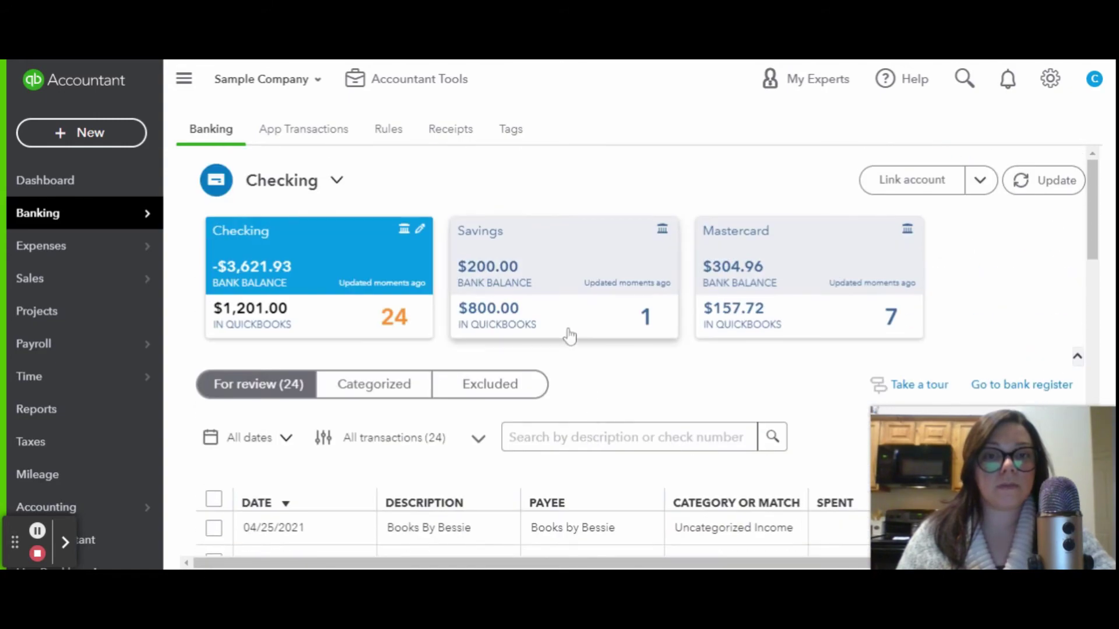
{"action": "scroll", "coordinate": [584, 327], "scroll_direction": "down", "scroll_amount": 3}
{"action": "scroll", "coordinate": [584, 327], "scroll_direction": "up", "scroll_amount": 3}
Look over the Savings and Mastercard feeds, then return to the Checking feed.
{"action": "left_click", "coordinate": [585, 328]}
{"action": "left_click", "coordinate": [775, 312]}
{"action": "scroll", "coordinate": [637, 338], "scroll_direction": "down", "scroll_amount": 5}
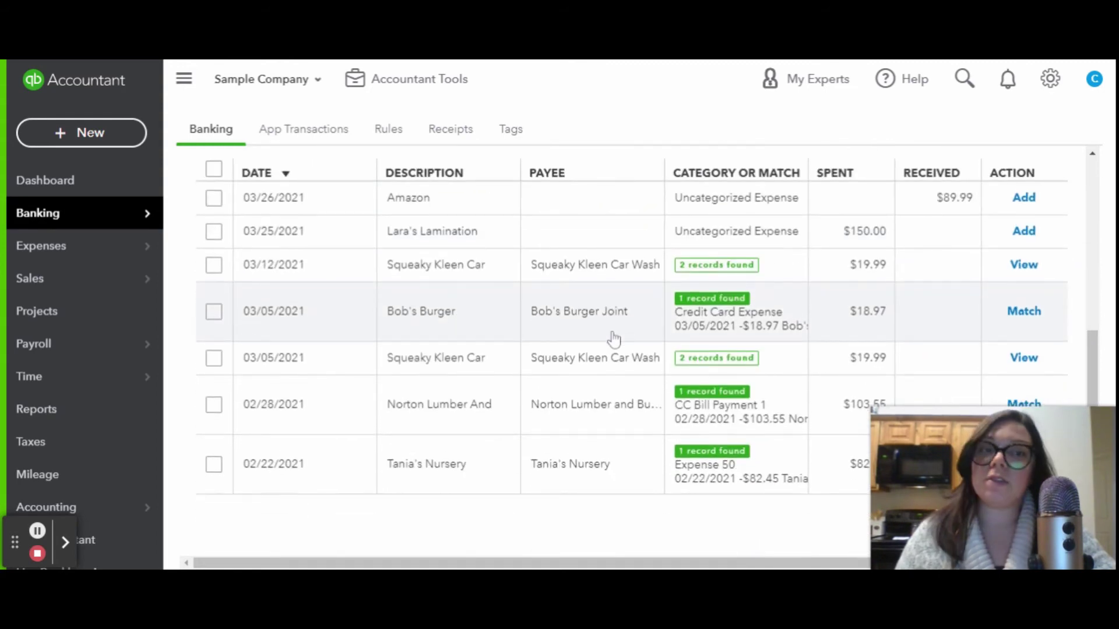
{"action": "scroll", "coordinate": [614, 338], "scroll_direction": "up", "scroll_amount": 5}
{"action": "left_click", "coordinate": [352, 334]}
{"action": "scroll", "coordinate": [558, 347], "scroll_direction": "down", "scroll_amount": 5}
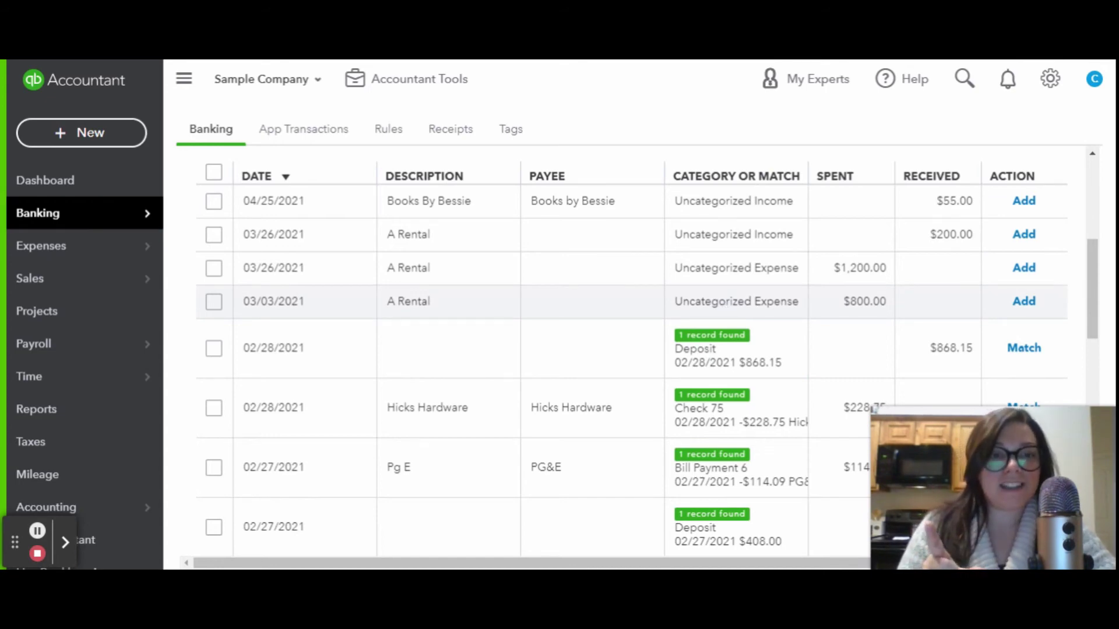
{"action": "scroll", "coordinate": [694, 308], "scroll_direction": "up", "scroll_amount": 6}
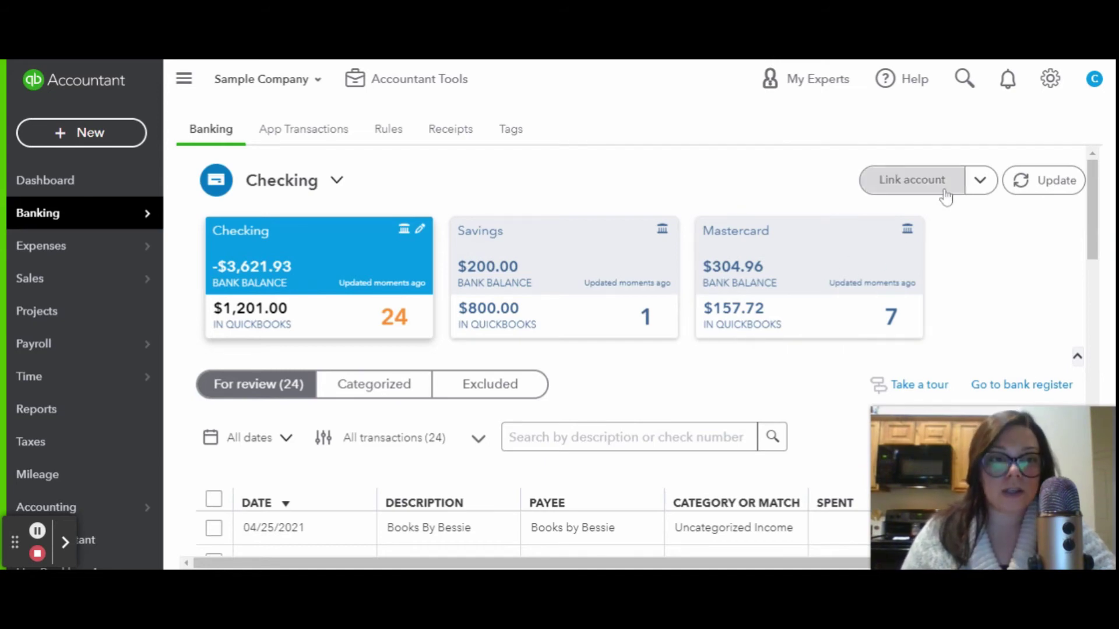
Show the extra Link account options: Upload from file and Order checks.
{"action": "left_click", "coordinate": [982, 190]}
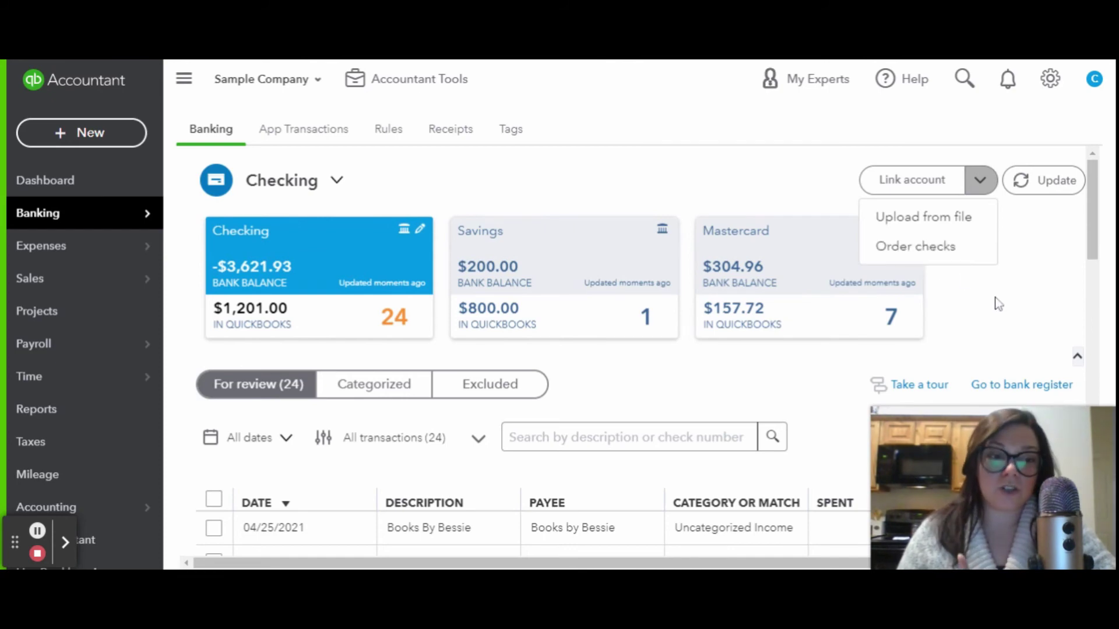
{"action": "left_click", "coordinate": [940, 184]}
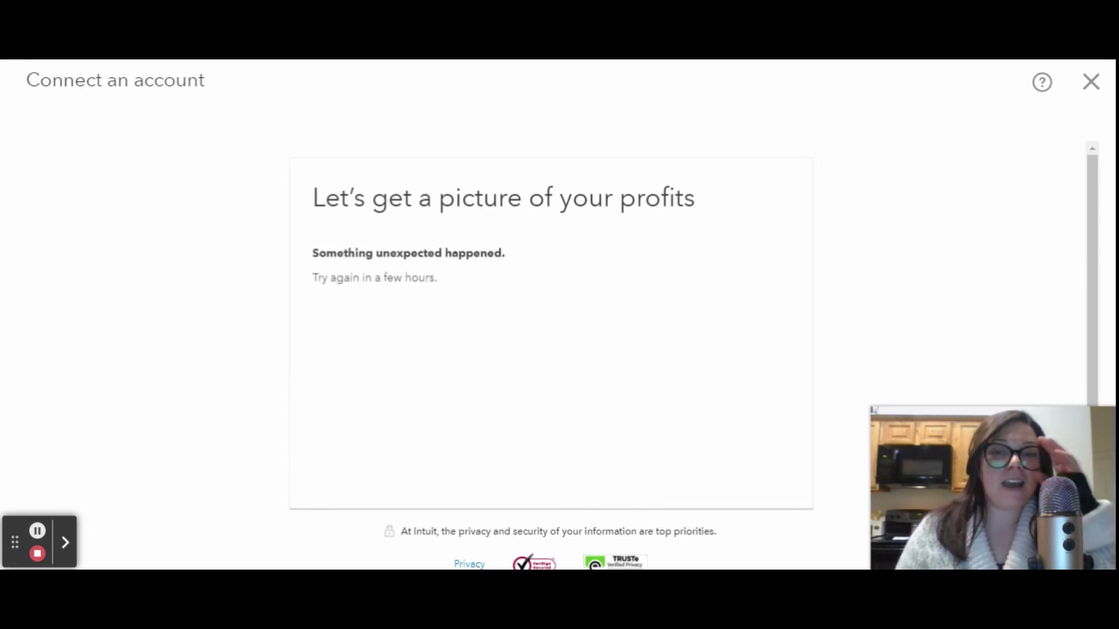
{"action": "scroll", "coordinate": [937, 292], "scroll_direction": "down", "scroll_amount": 1}
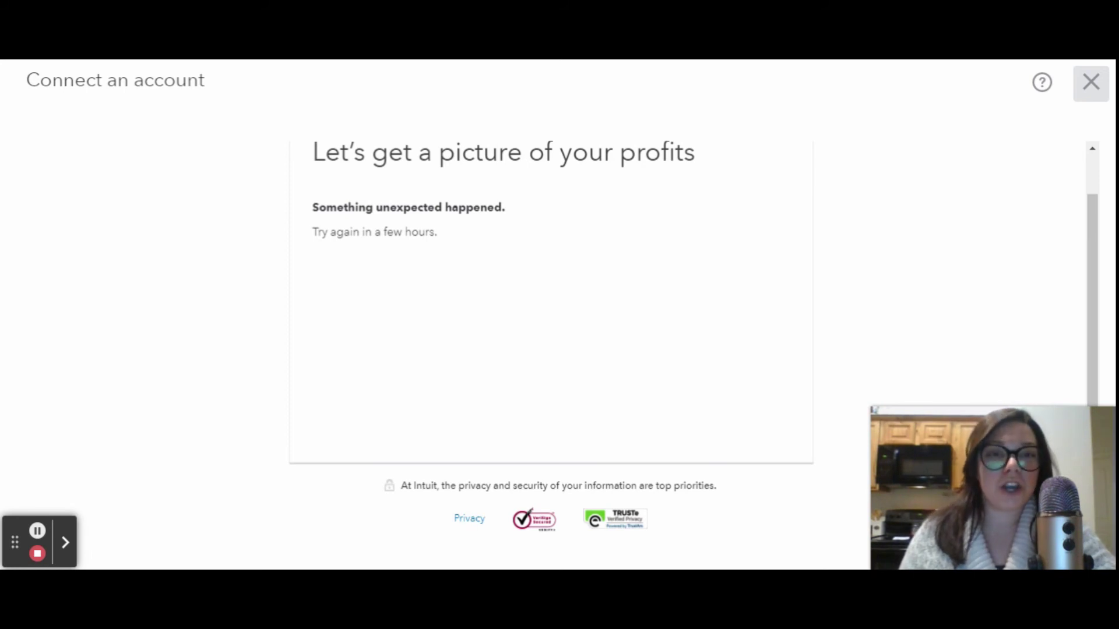
{"action": "left_click", "coordinate": [1091, 81]}
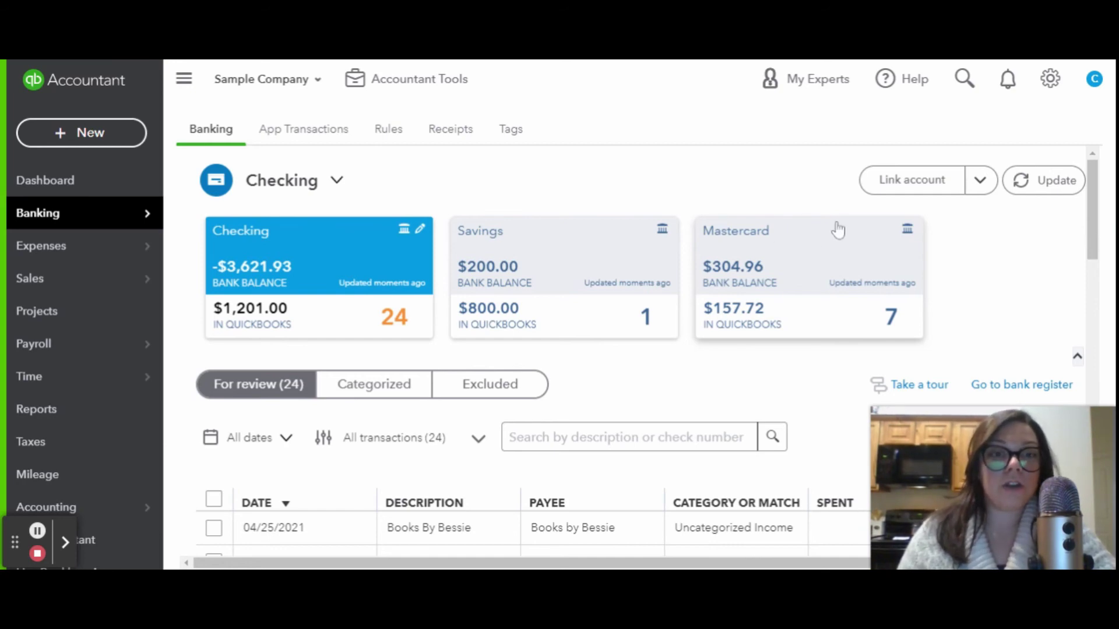
Edit the Mastercard account to add the cardholder's name in brackets, then save.
{"action": "left_click", "coordinate": [911, 231]}
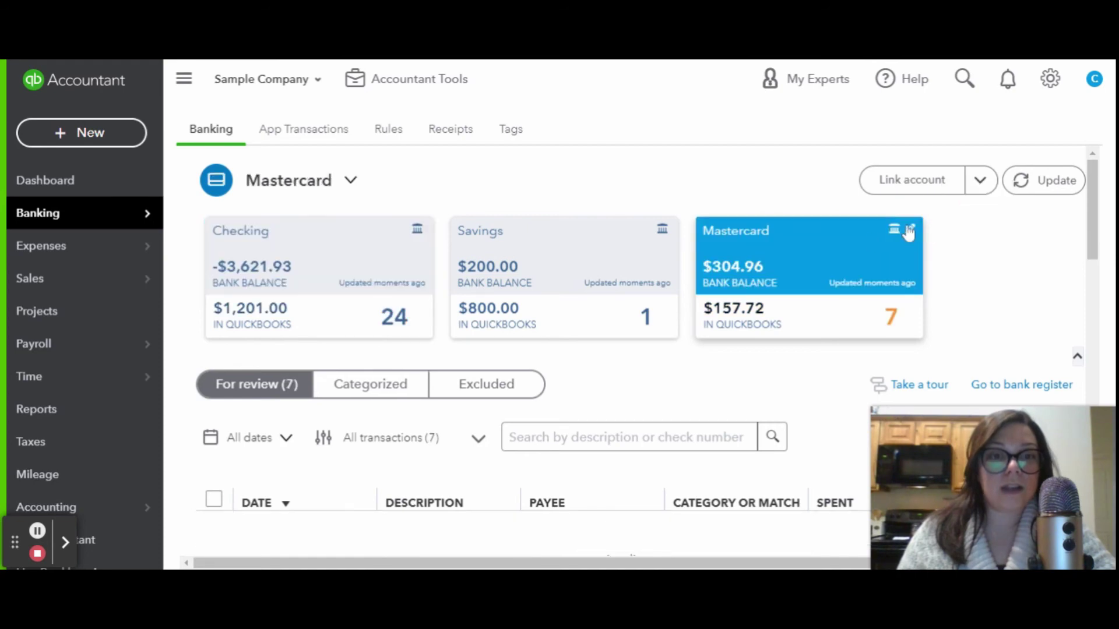
{"action": "left_click", "coordinate": [909, 230]}
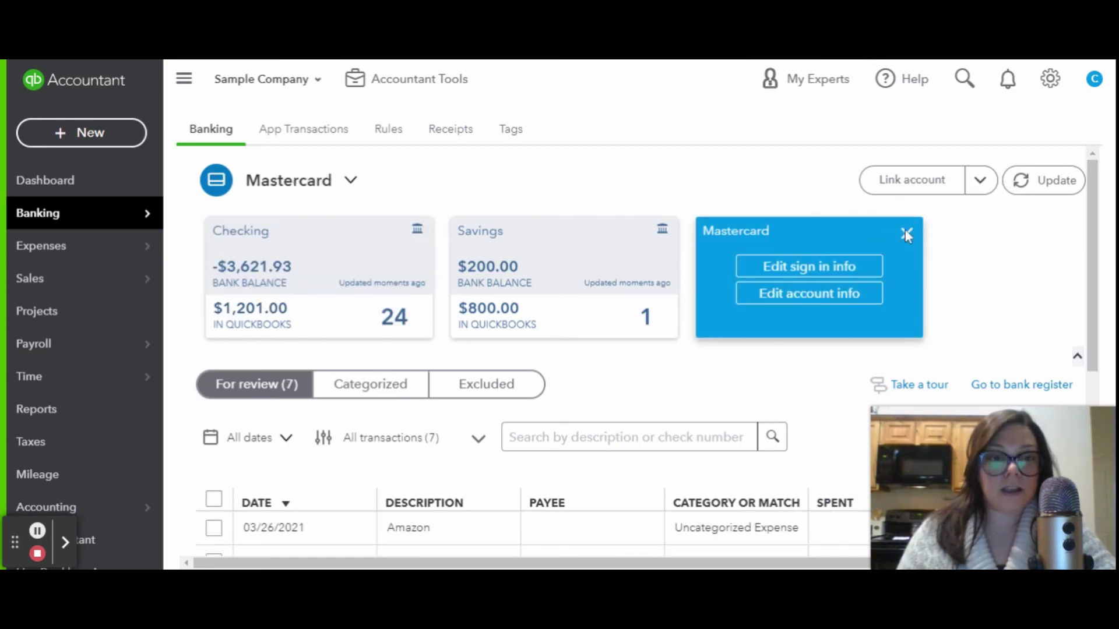
{"action": "left_click", "coordinate": [800, 305]}
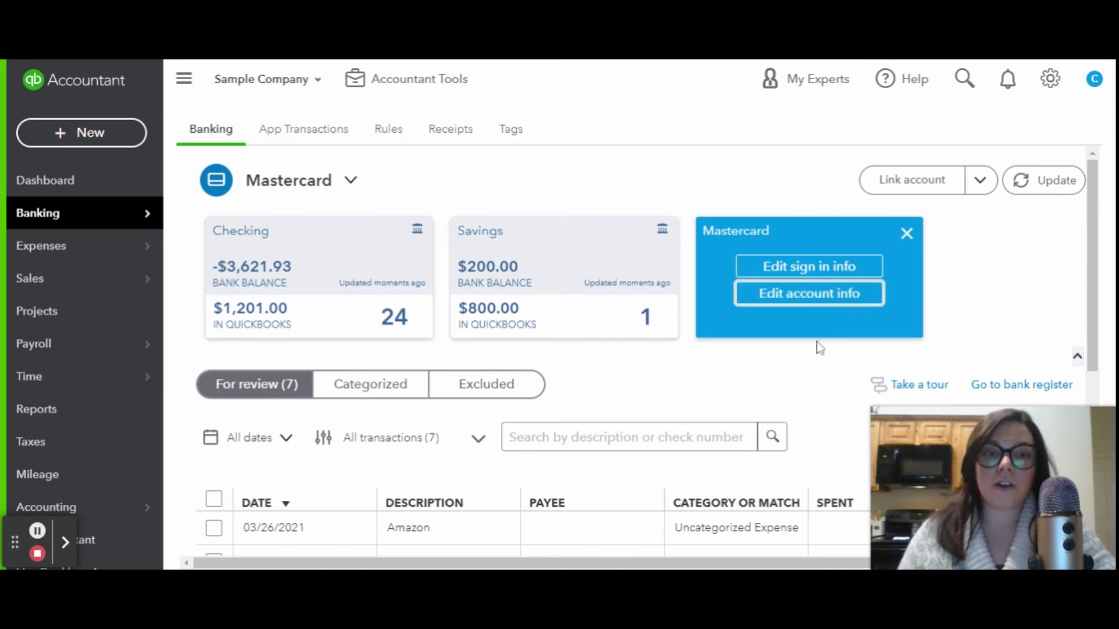
{"action": "left_click", "coordinate": [819, 296]}
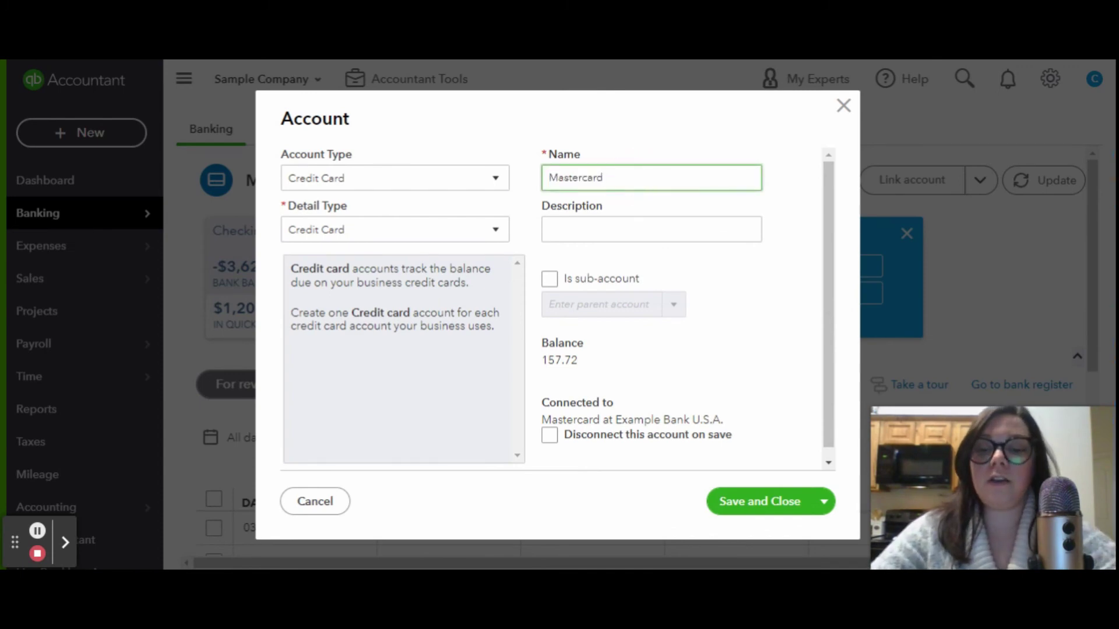
{"action": "type", "text": "("}
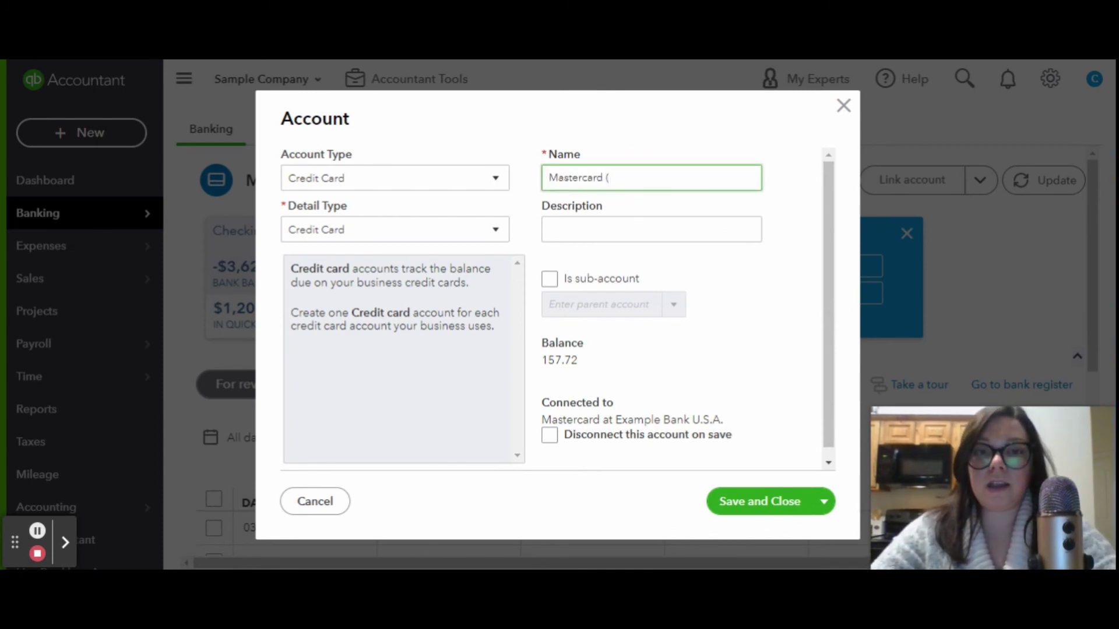
{"action": "type", "text": "Frank"}
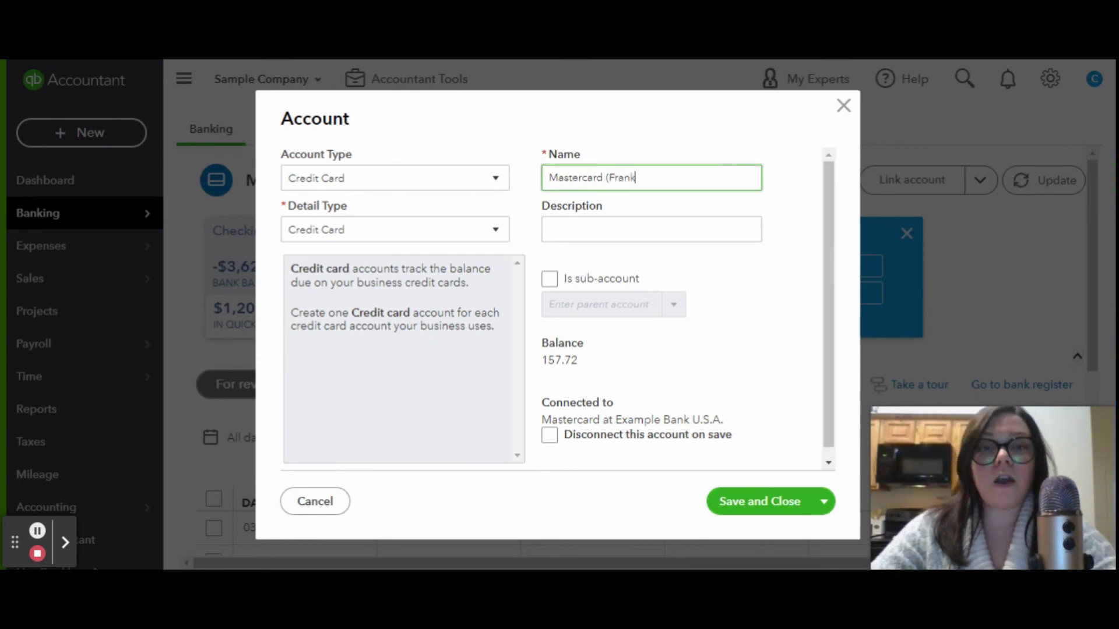
{"action": "type", "text": ")"}
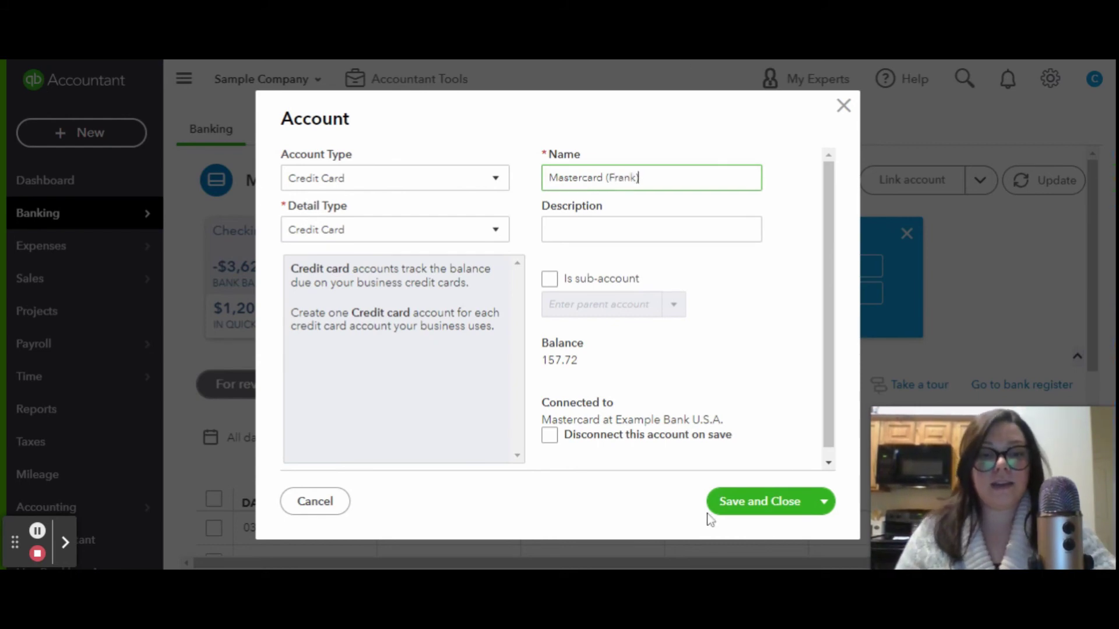
{"action": "left_click", "coordinate": [717, 505]}
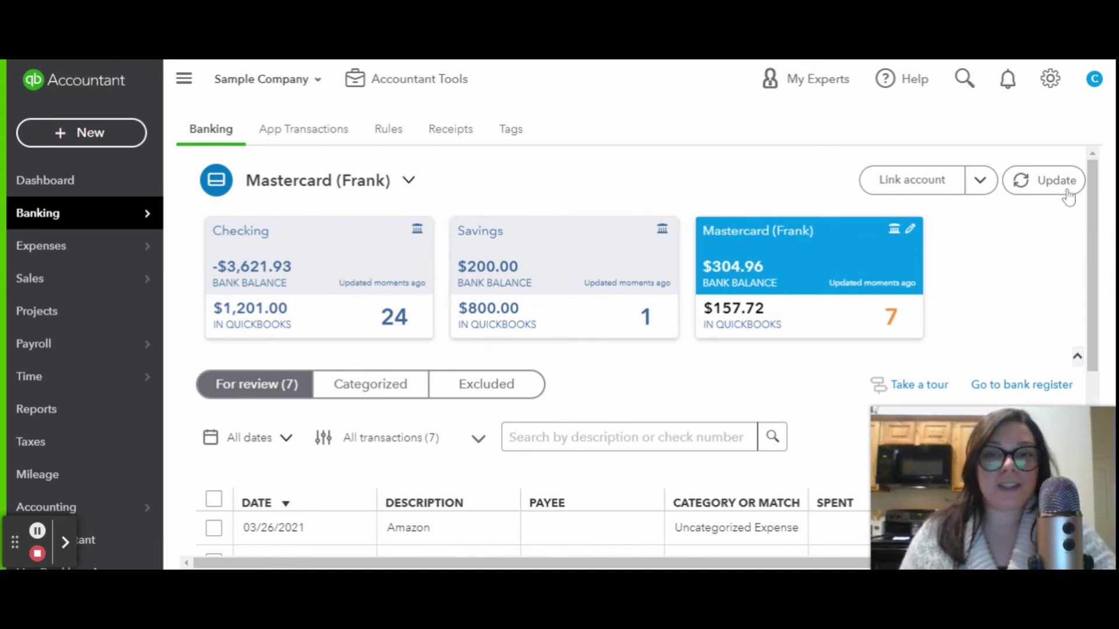
Switch the bank feed back to the Checking account and look over its transactions.
{"action": "left_click", "coordinate": [350, 321]}
{"action": "scroll", "coordinate": [350, 319], "scroll_direction": "down", "scroll_amount": 5}
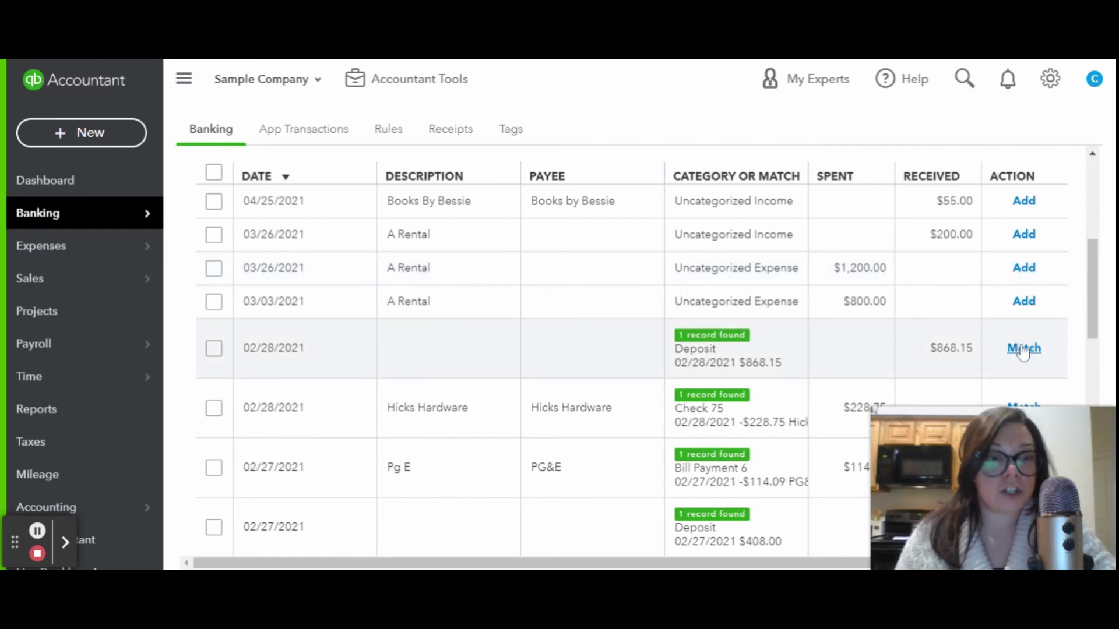
{"action": "scroll", "coordinate": [583, 368], "scroll_direction": "up", "scroll_amount": 5}
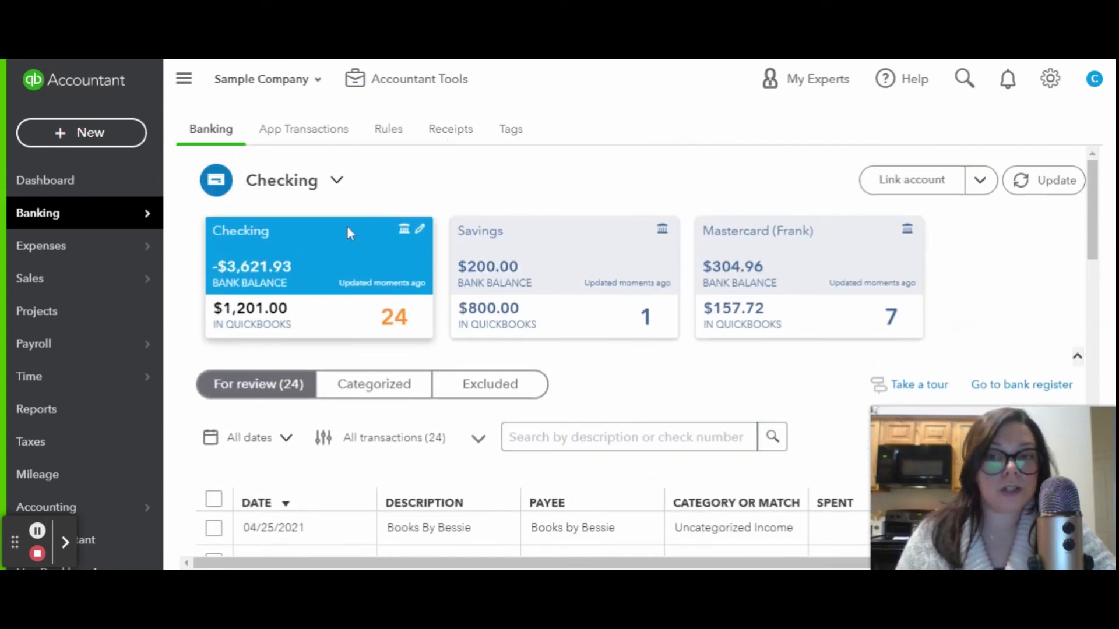
Review the Receipts page's upload options and its empty For review list, Processing (0).
{"action": "left_click", "coordinate": [462, 133]}
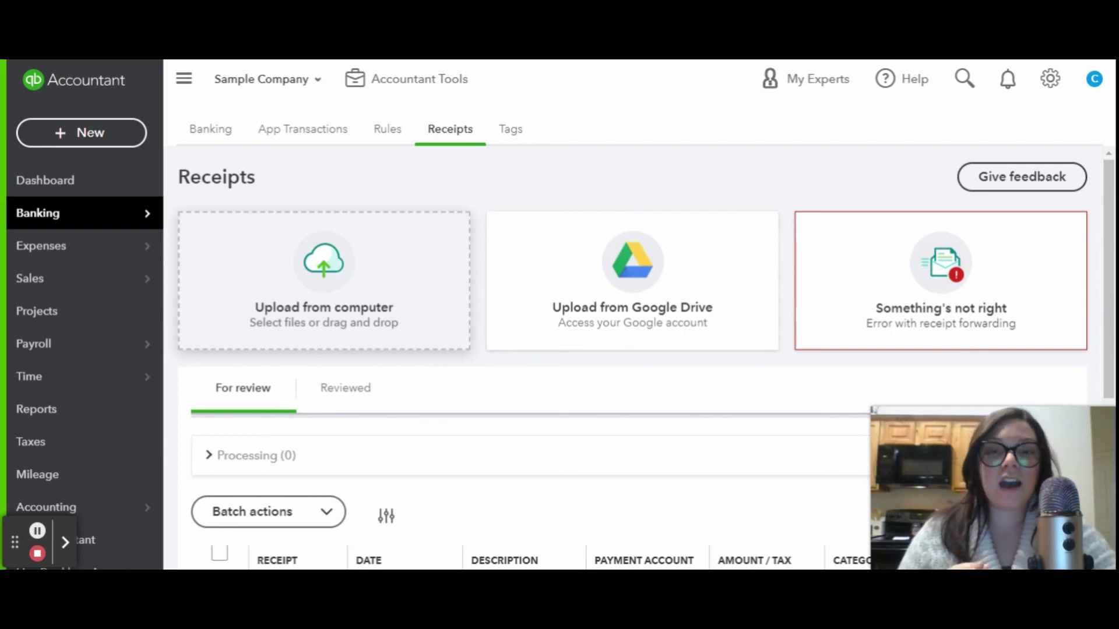
{"action": "scroll", "coordinate": [475, 203], "scroll_direction": "down", "scroll_amount": 4}
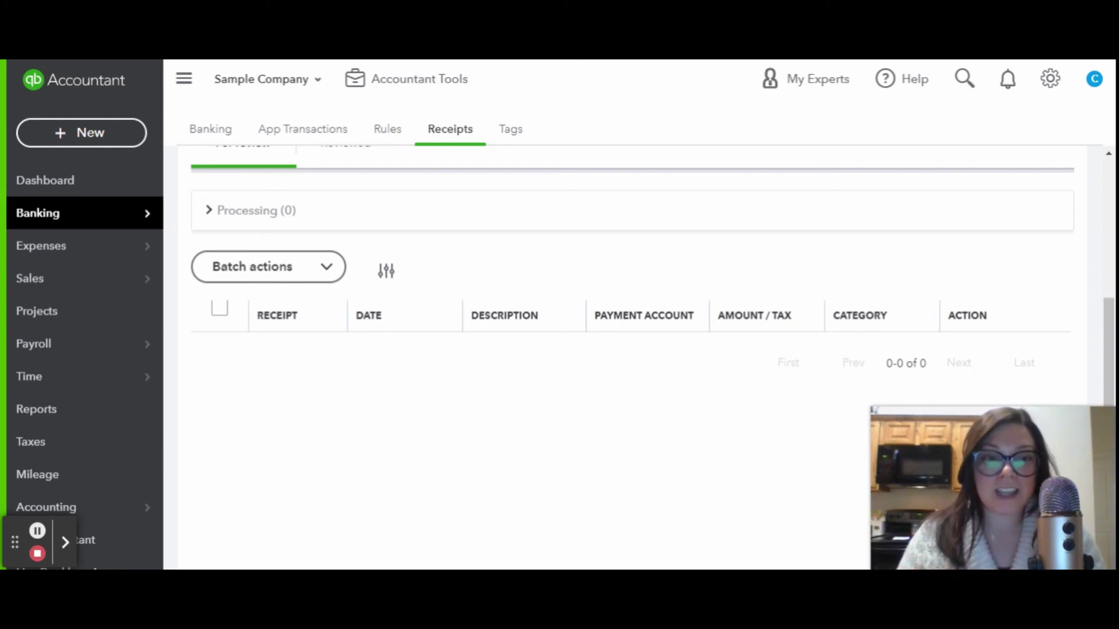
{"action": "scroll", "coordinate": [488, 205], "scroll_direction": "up", "scroll_amount": 5}
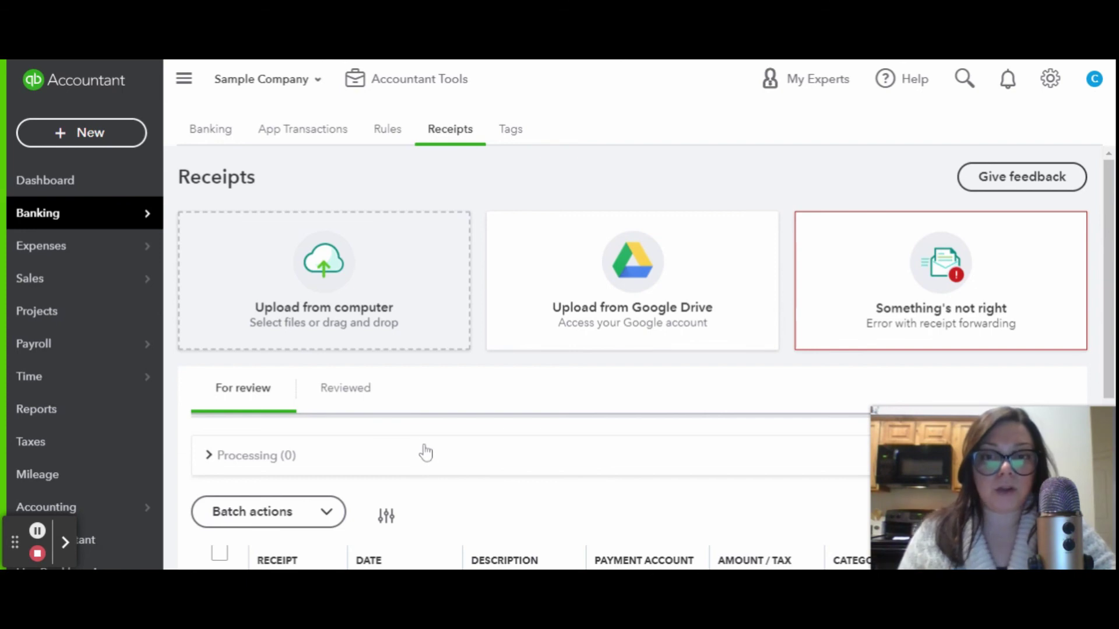
{"action": "left_click", "coordinate": [954, 308]}
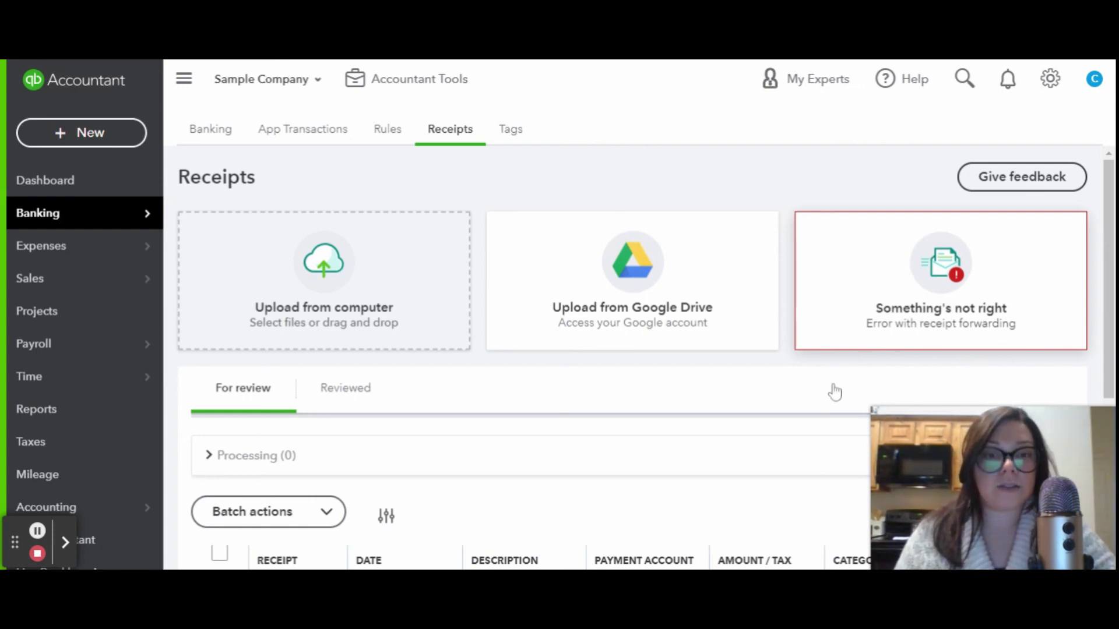
{"action": "scroll", "coordinate": [626, 347], "scroll_direction": "down", "scroll_amount": 3}
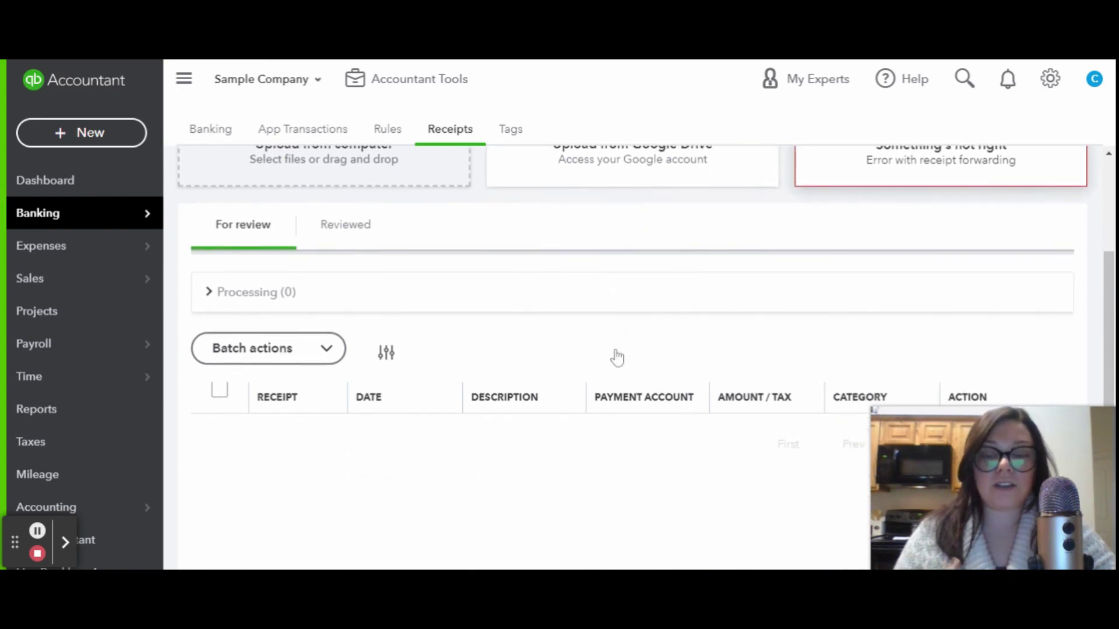
{"action": "scroll", "coordinate": [600, 369], "scroll_direction": "up", "scroll_amount": 3}
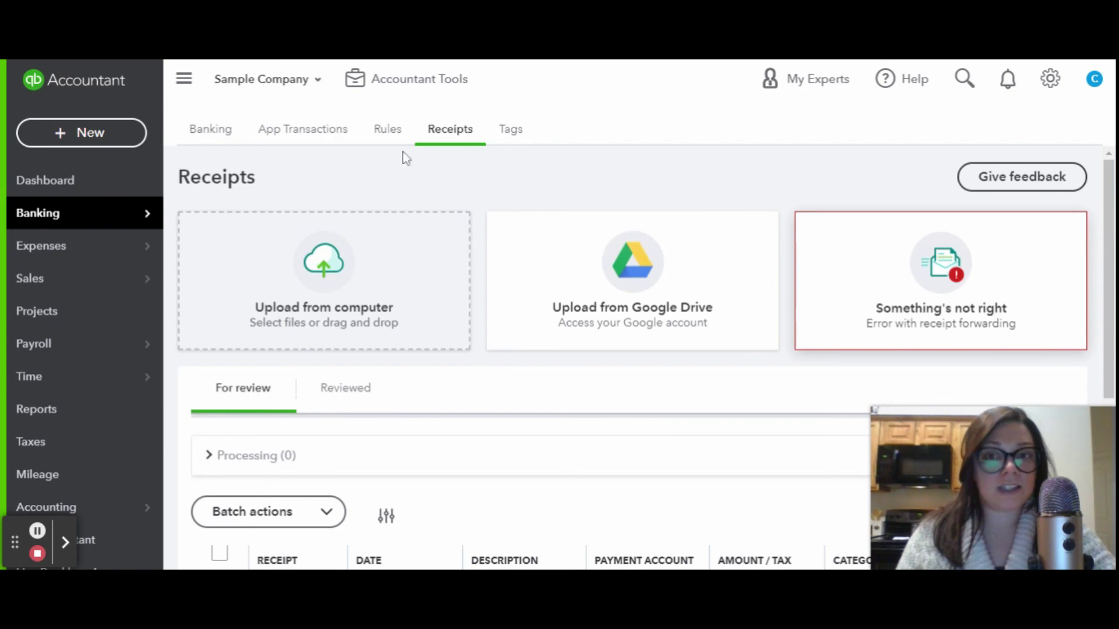
Go back to the Banking feed and scroll through the 24 Checking transactions awaiting review.
{"action": "left_click", "coordinate": [198, 127]}
{"action": "scroll", "coordinate": [378, 317], "scroll_direction": "down", "scroll_amount": 2}
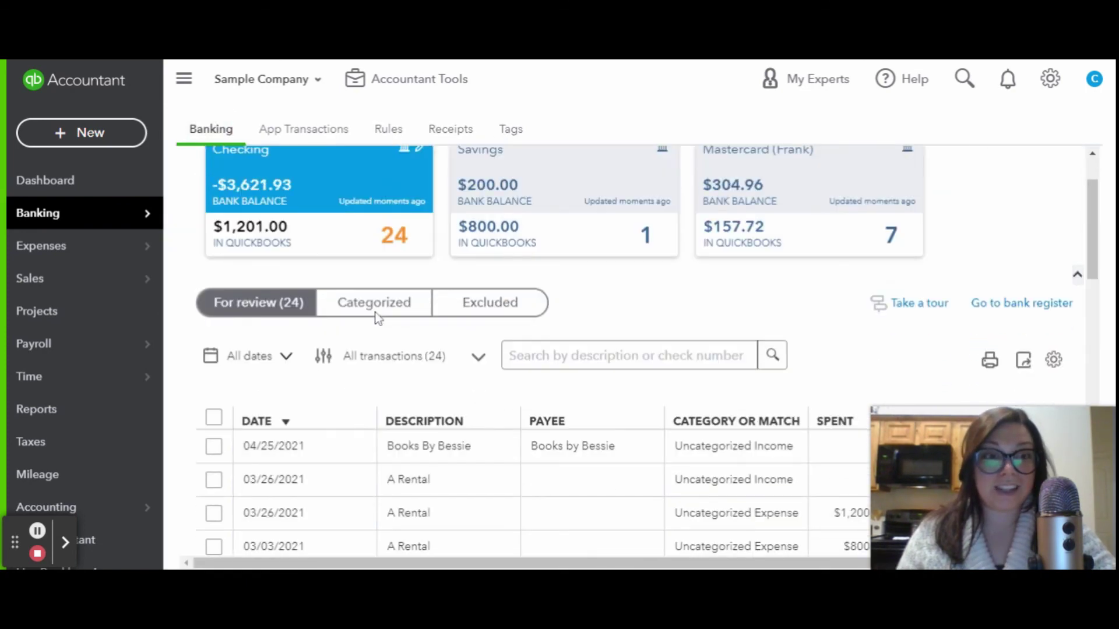
{"action": "scroll", "coordinate": [188, 342], "scroll_direction": "down", "scroll_amount": 2}
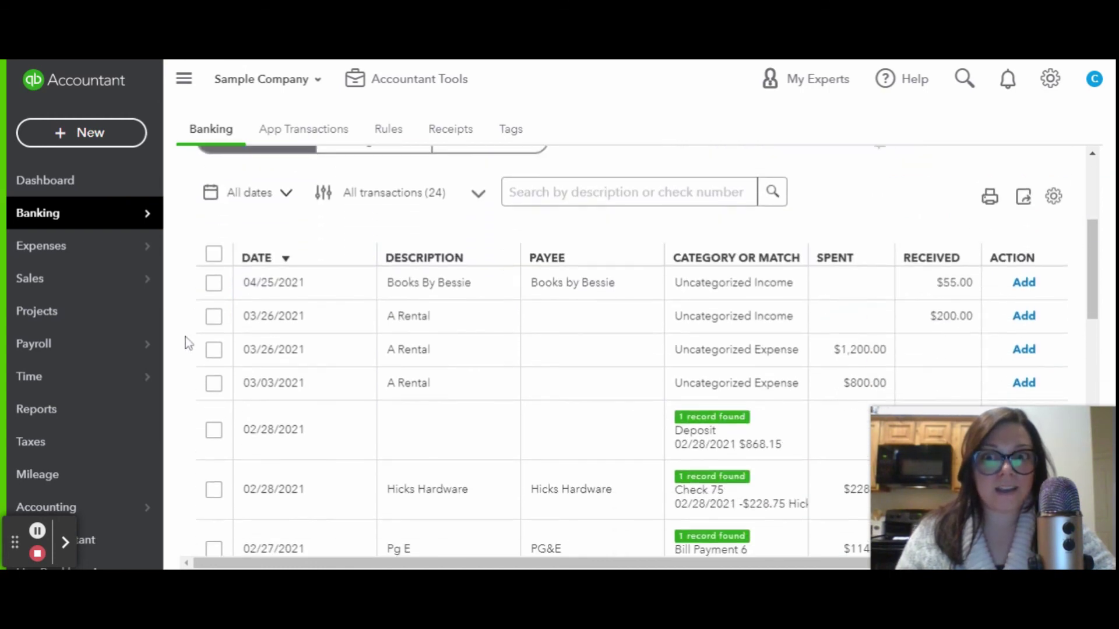
{"action": "scroll", "coordinate": [188, 342], "scroll_direction": "down", "scroll_amount": 5}
{"action": "scroll", "coordinate": [188, 343], "scroll_direction": "up", "scroll_amount": 10}
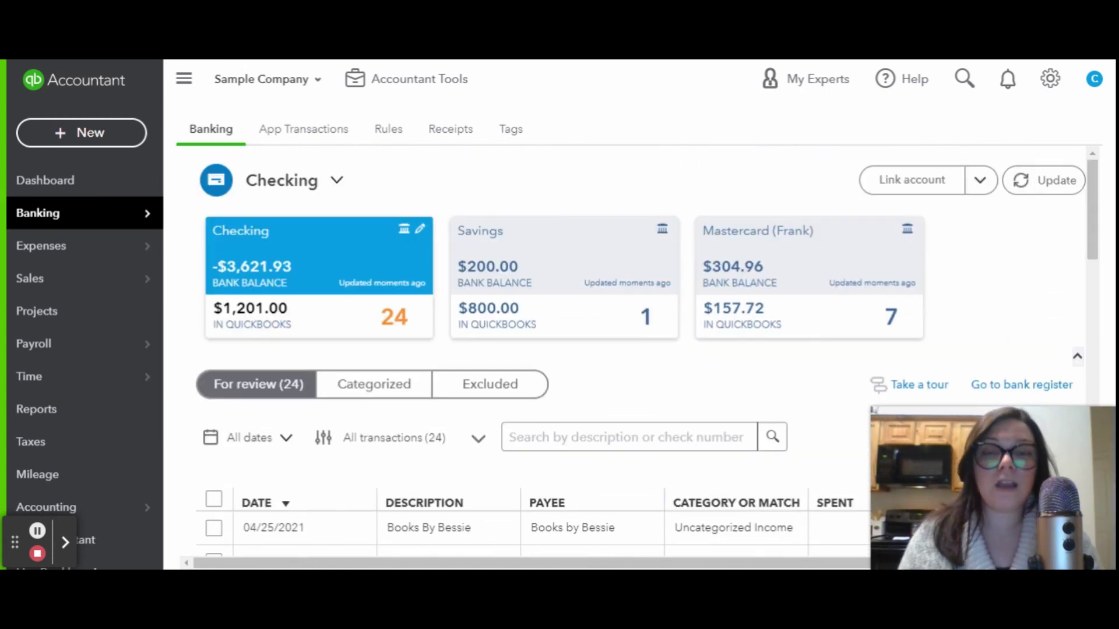